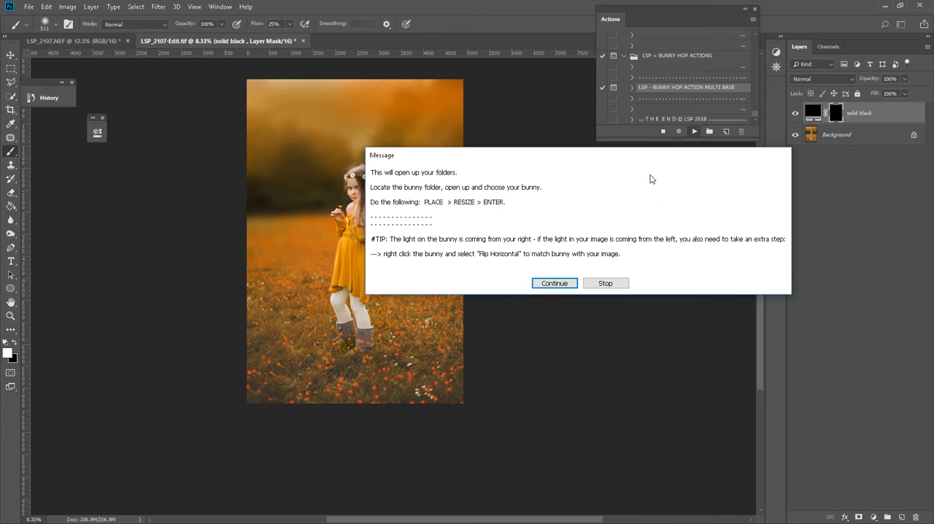
Place the image LSP_BUNNY_Rudy 1.png into the portrait at the girl's boots, scaled to about 90%.
click(553, 283)
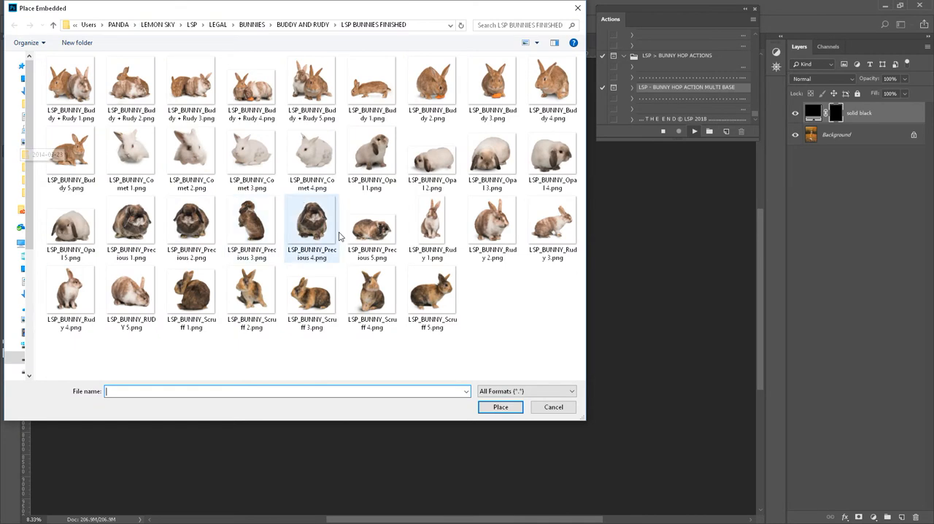
click(432, 226)
click(500, 407)
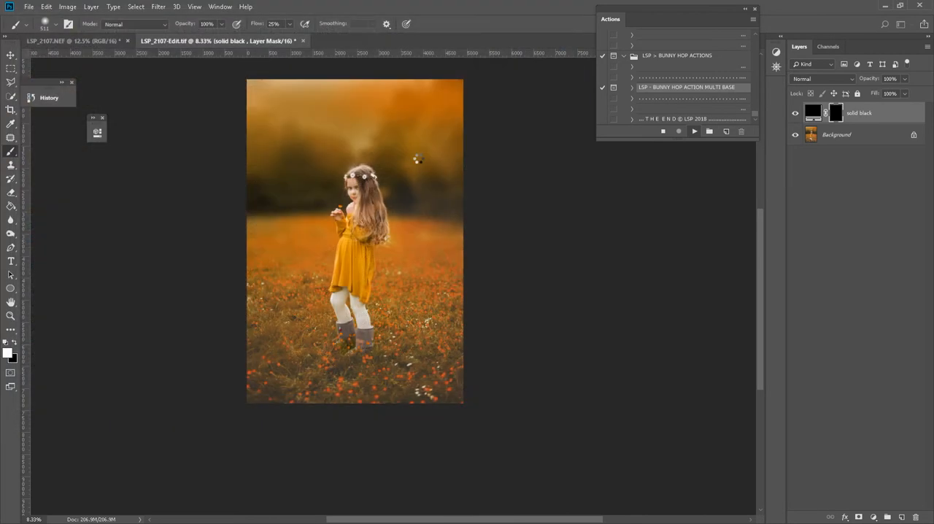
drag(368, 262, 389, 333)
drag(406, 272, 400, 280)
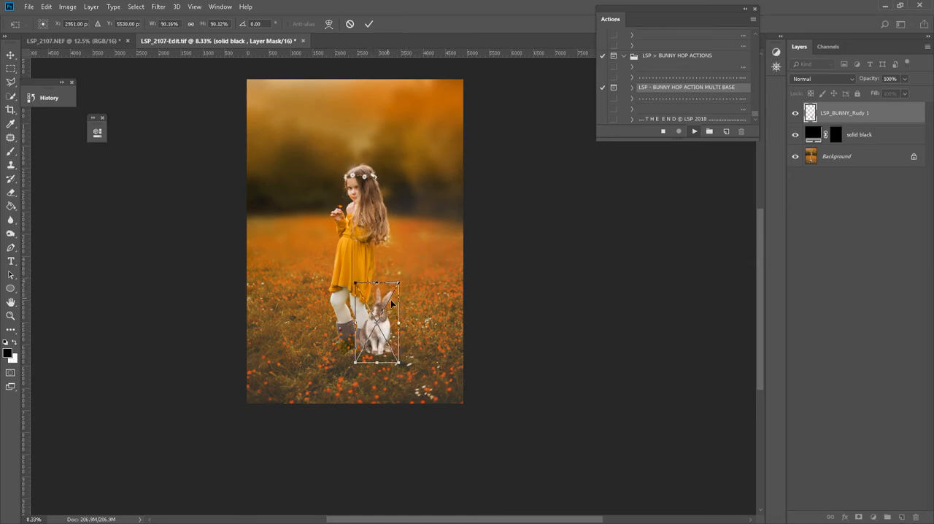
Flip the placed bunny horizontally and position it on the grass close beside the girl's boots.
right_click(391, 301)
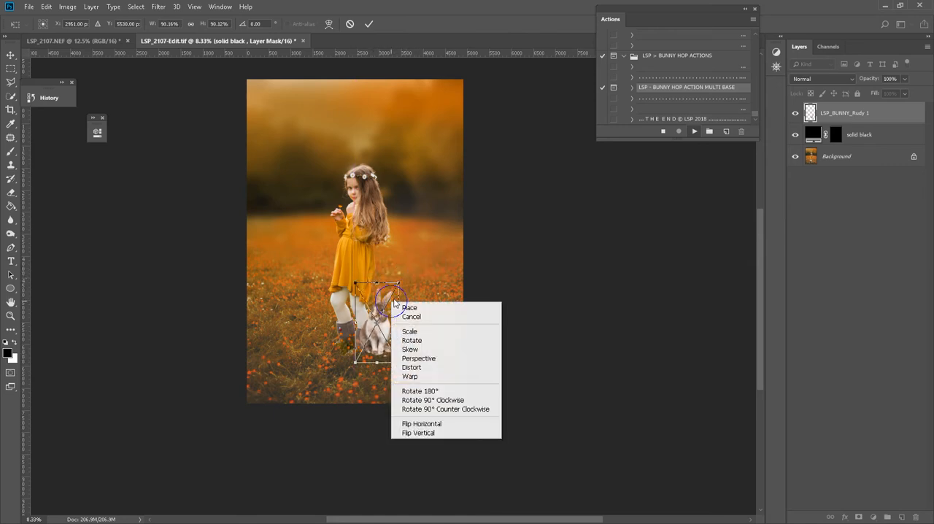
click(460, 424)
mouse_move(388, 341)
mouse_down()
mouse_move(381, 333)
mouse_move(393, 344)
mouse_up()
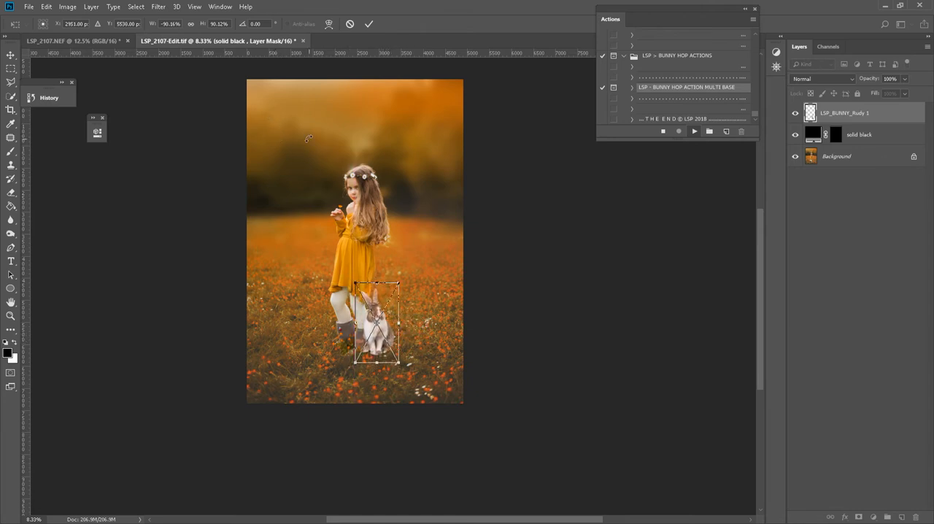
mouse_move(380, 341)
mouse_down()
mouse_move(383, 334)
mouse_move(394, 348)
mouse_up()
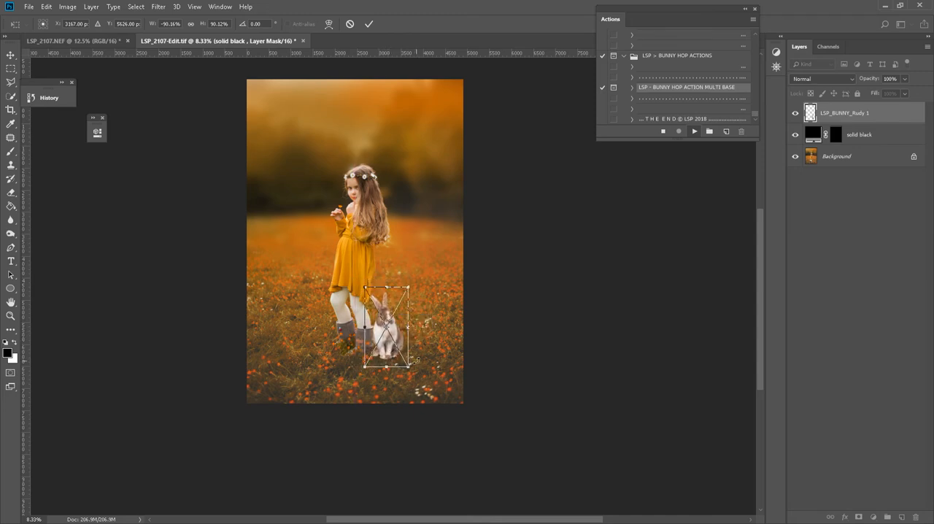
key(Left)
key(Left)
key(Left)
key(Left)
key(Left)
key(Left)
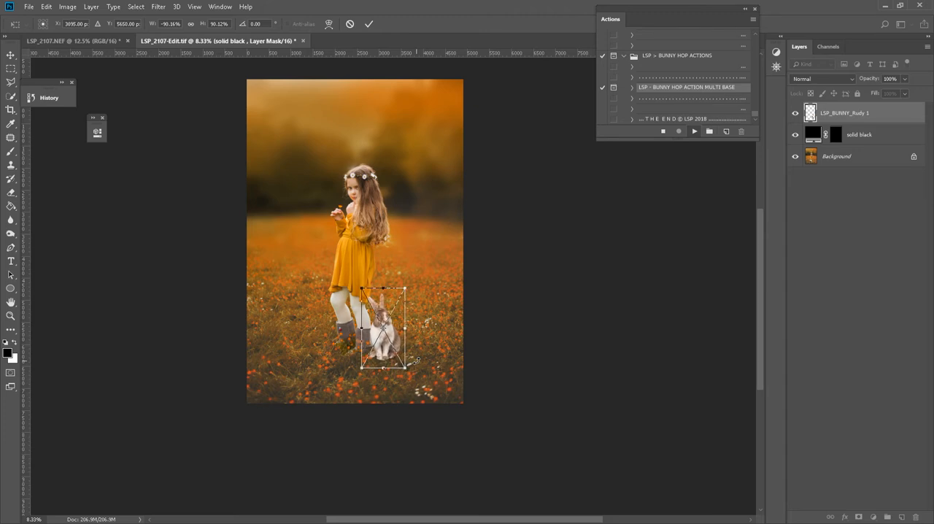
key(Return)
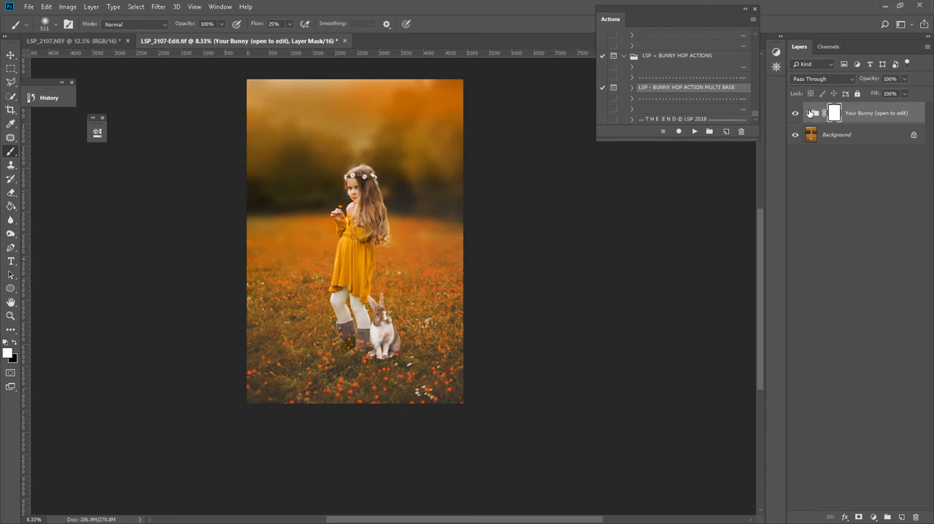
Expand the Your Bunny group and select the layer mask of LSP_BUNNY_Rudy 1.
click(809, 113)
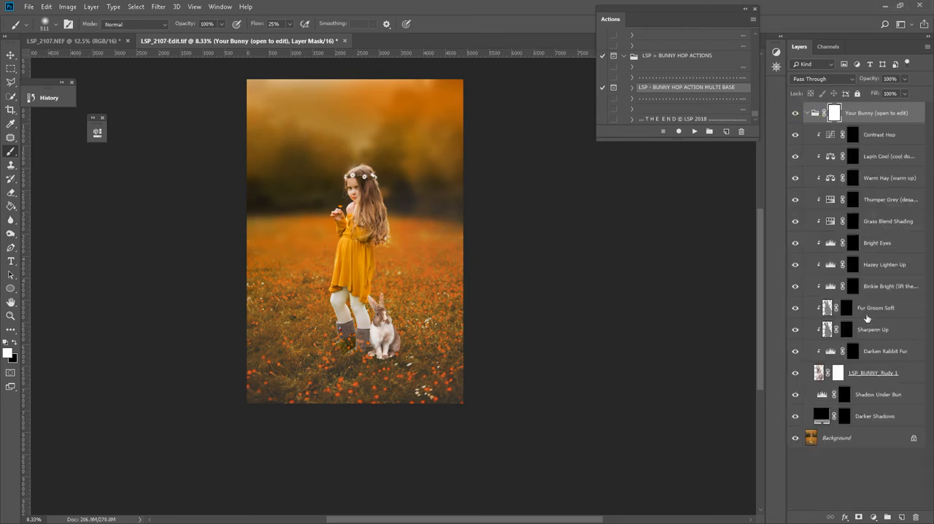
key(z)
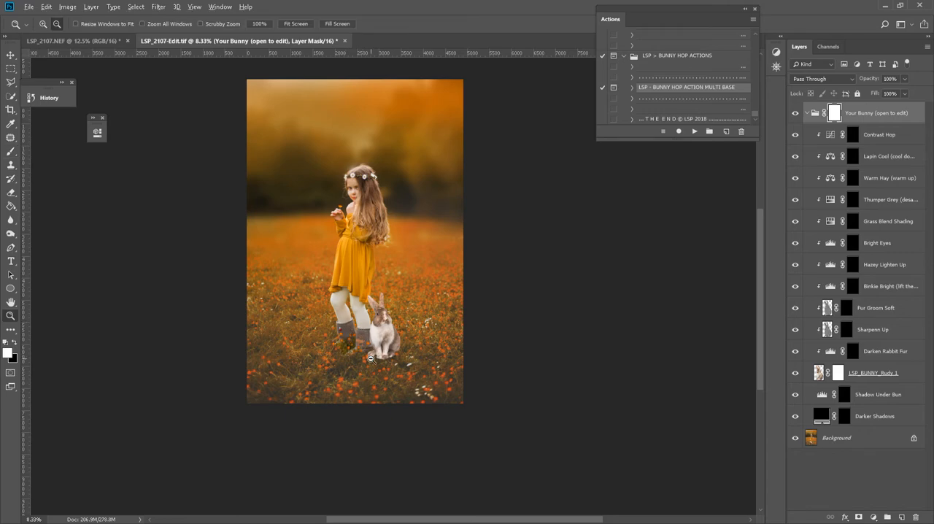
click(379, 350)
click(380, 347)
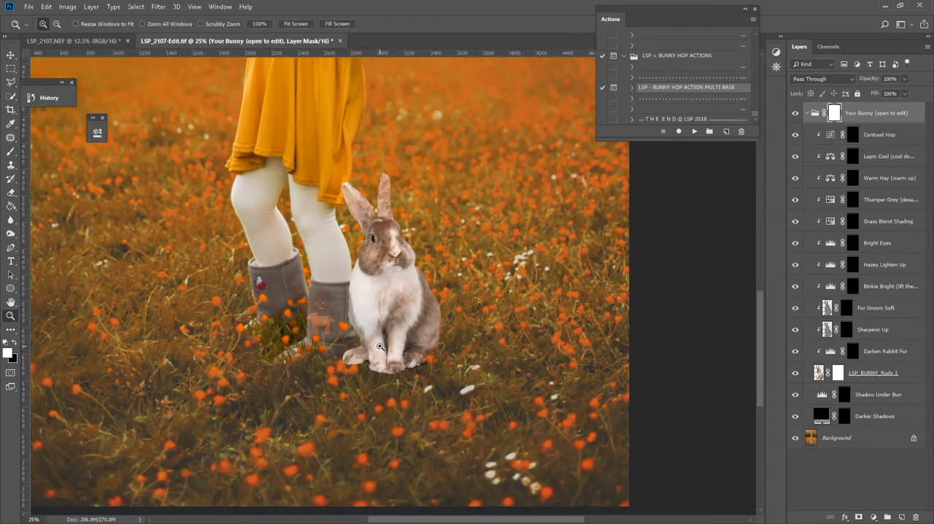
click(380, 348)
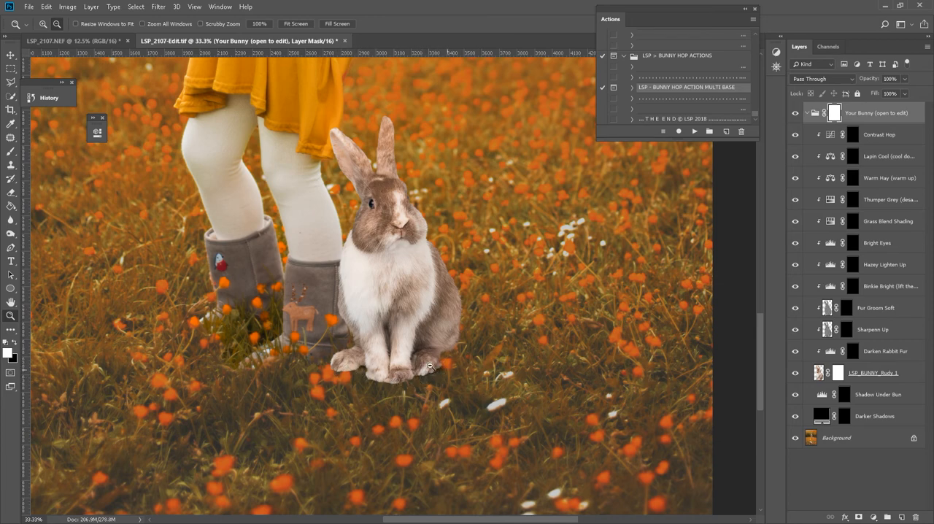
right_click(452, 265)
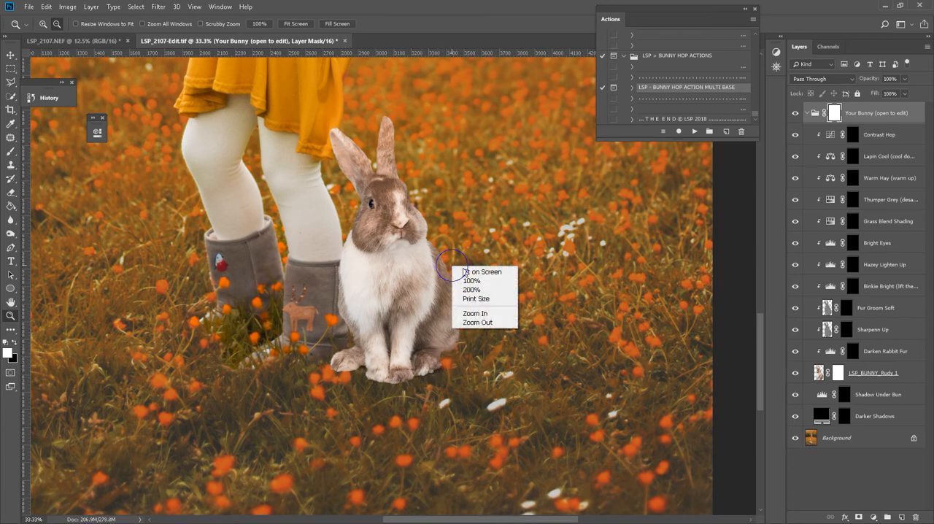
click(829, 120)
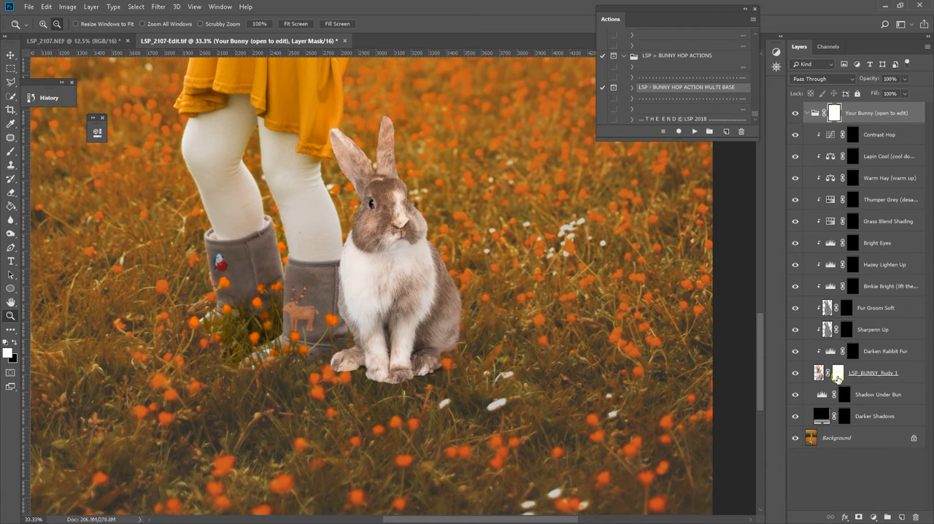
click(837, 374)
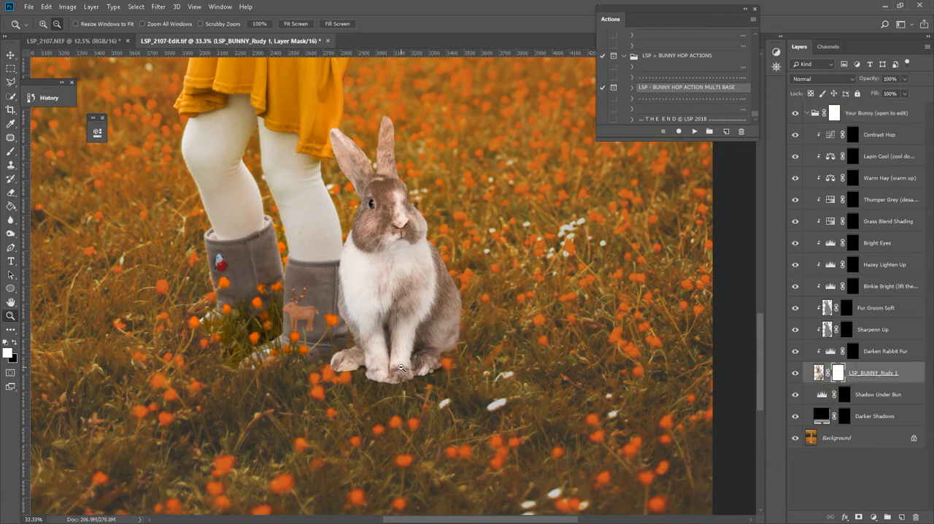
Set up the LSP Grass Brush at about 155 px with black as the foreground color.
key(b)
right_click(416, 278)
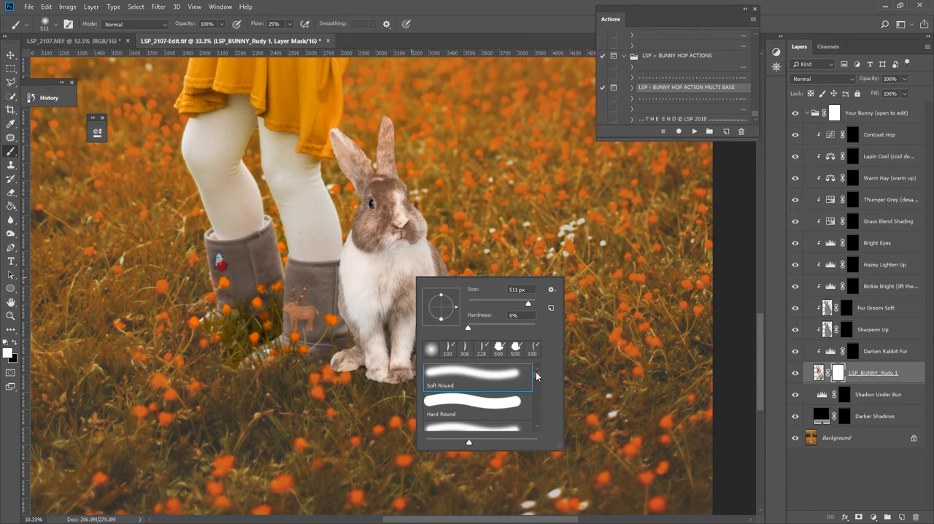
drag(535, 371, 539, 422)
click(459, 415)
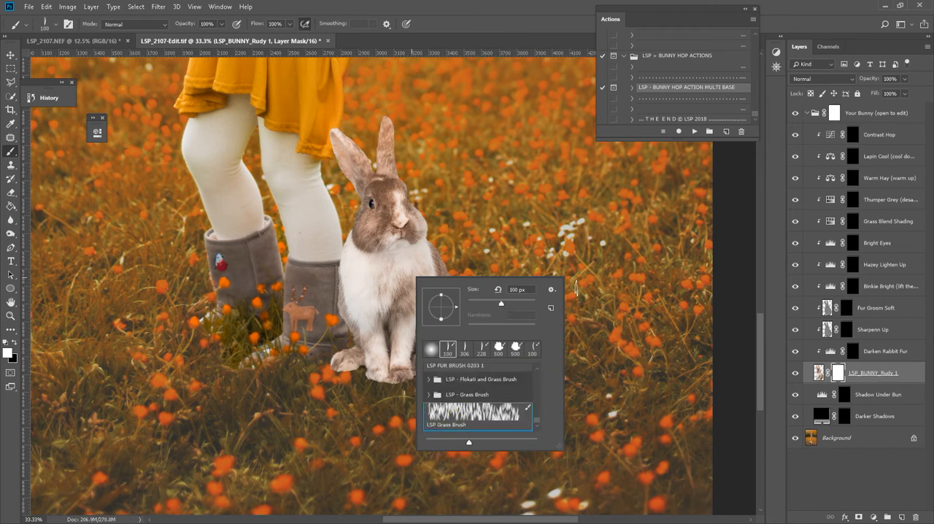
click(762, 249)
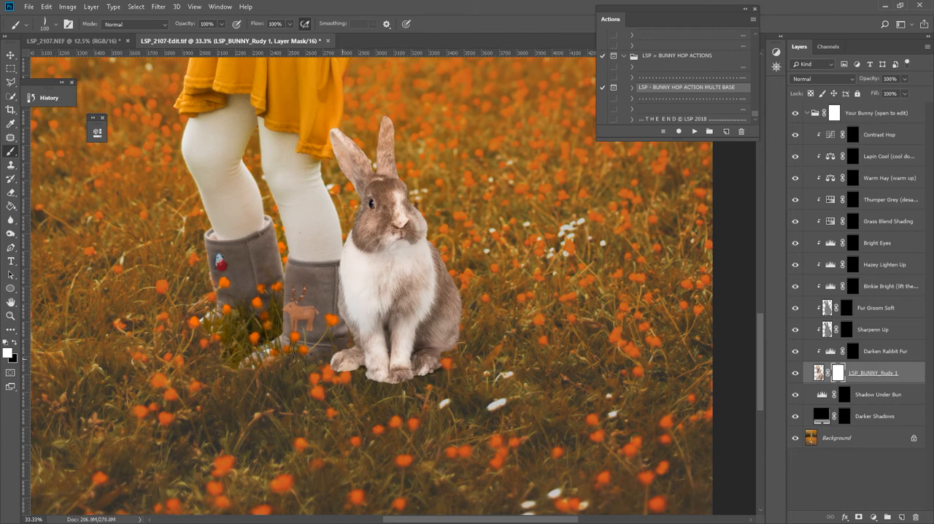
click(13, 344)
right_click(487, 216)
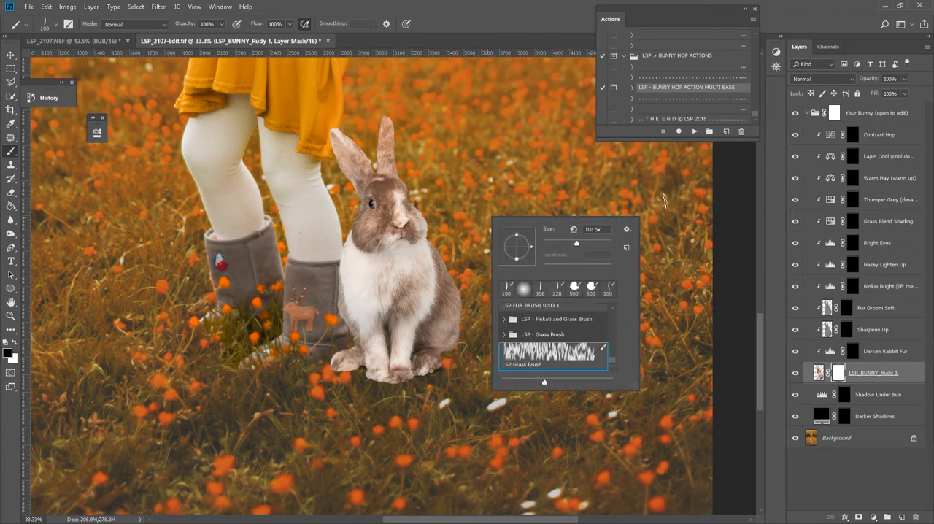
click(663, 198)
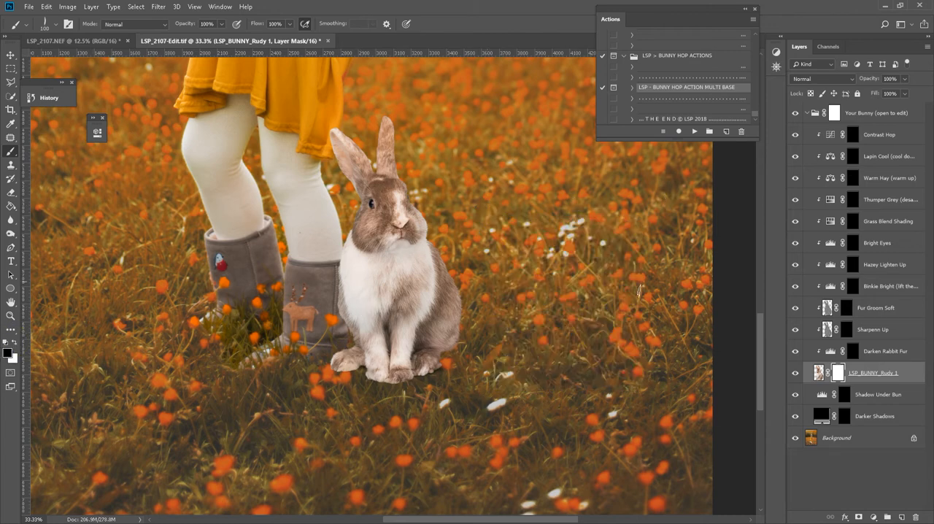
right_click(401, 372)
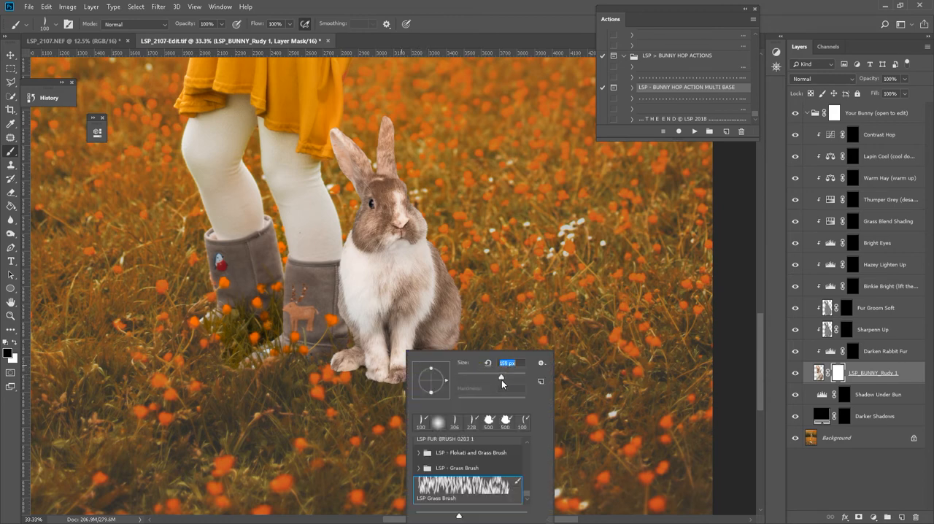
drag(503, 378, 501, 379)
click(378, 398)
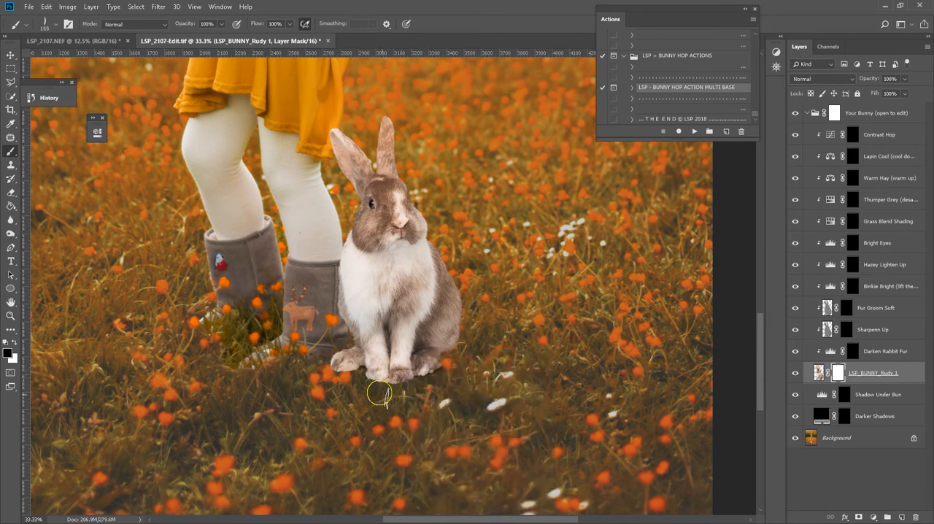
Paint grass blades over the bunny's feet on its layer mask with the grass brush at 100% flow.
click(839, 377)
click(818, 376)
click(838, 375)
click(834, 114)
click(837, 373)
click(289, 25)
click(271, 38)
click(437, 371)
mouse_move(412, 393)
mouse_down()
mouse_move(383, 397)
mouse_move(407, 400)
mouse_up()
drag(289, 37, 313, 38)
click(405, 394)
mouse_move(366, 384)
mouse_down()
mouse_move(347, 380)
mouse_move(354, 374)
mouse_move(349, 380)
mouse_up()
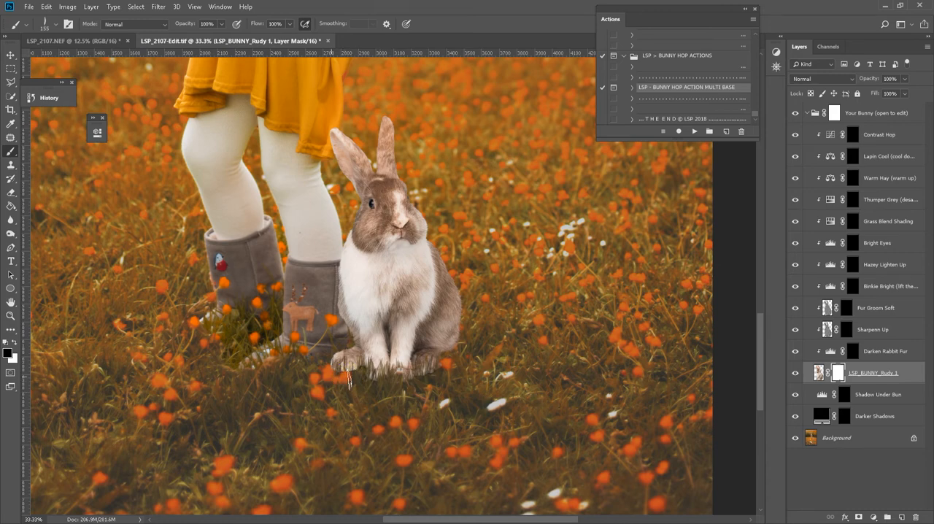
Reduce the grass brush to 75 px and mask finer blades along the bunny's feet and lower body edge.
right_click(348, 380)
drag(433, 379, 430, 380)
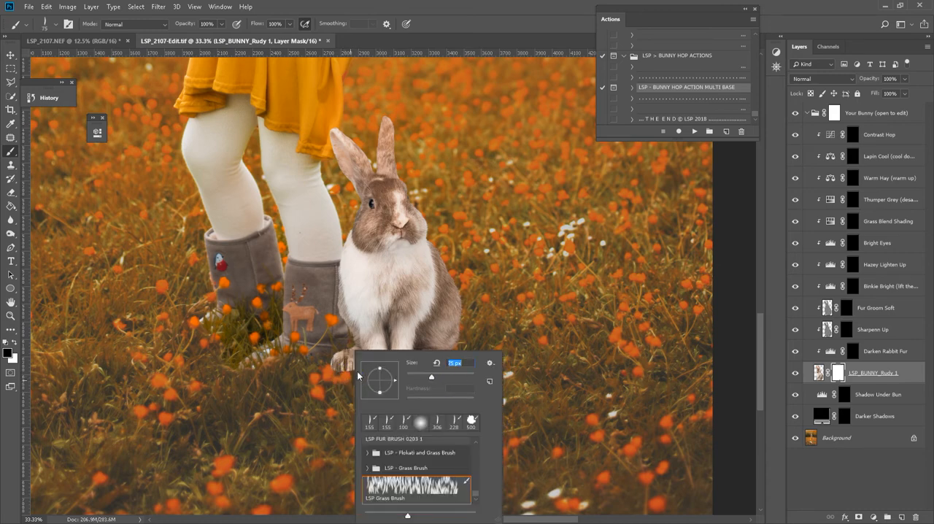
click(353, 374)
mouse_move(342, 375)
mouse_down()
mouse_move(367, 376)
mouse_move(383, 394)
mouse_move(429, 381)
mouse_up()
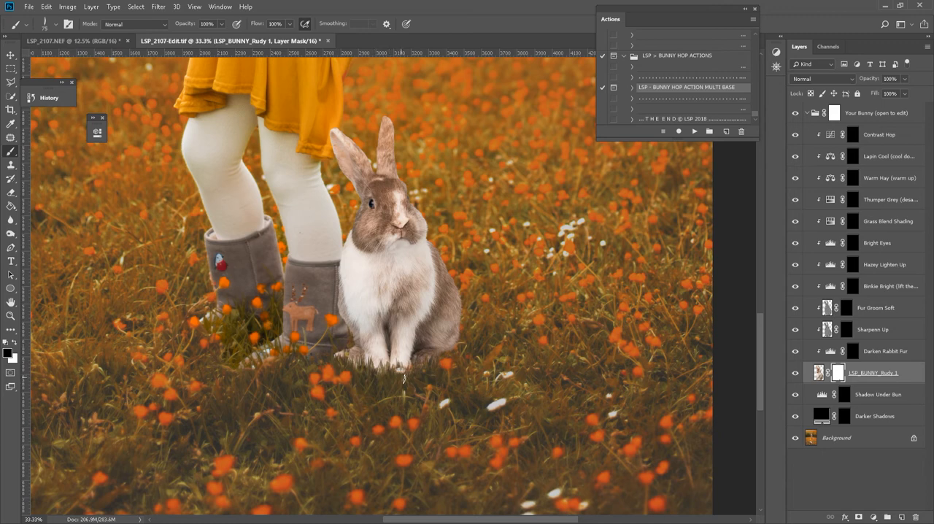
drag(410, 377, 450, 355)
Move the Your Bunny group slightly away from the girl's boots and rotate it a little clockwise.
click(870, 117)
key(v)
mouse_move(385, 312)
mouse_down()
mouse_move(511, 314)
mouse_move(343, 219)
mouse_move(325, 219)
mouse_move(416, 335)
mouse_move(412, 356)
mouse_move(393, 355)
mouse_move(405, 352)
mouse_move(410, 364)
mouse_move(408, 356)
mouse_up()
key(ctrl+t)
drag(542, 306, 546, 326)
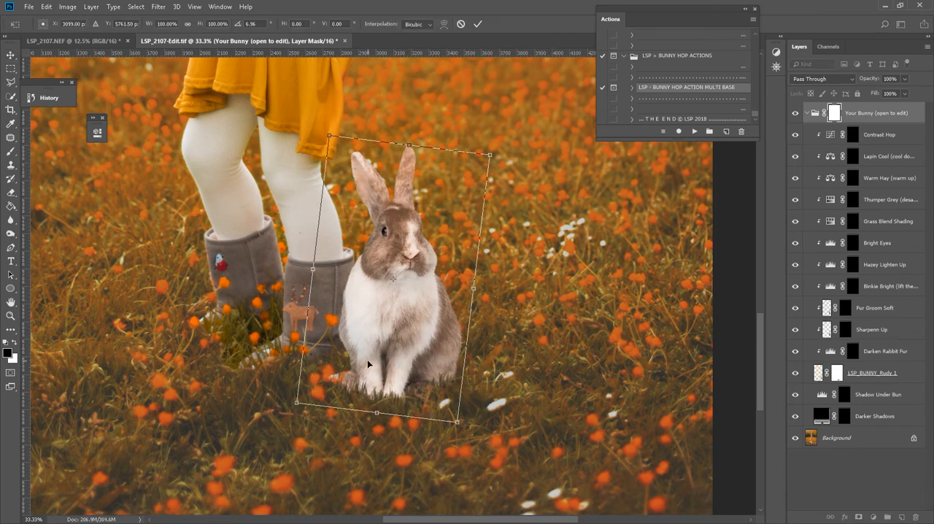
drag(368, 363, 376, 358)
drag(558, 342, 552, 354)
key(Return)
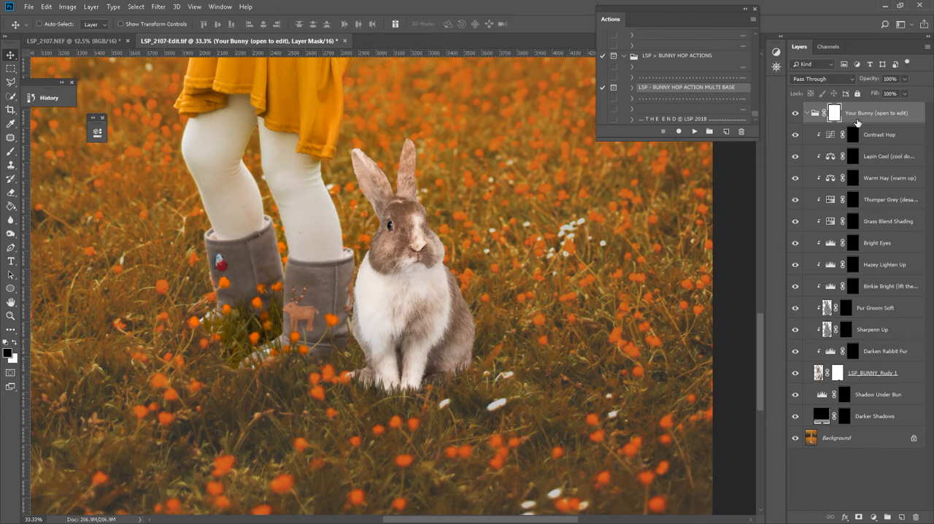
Touch up the LSP_BUNNY_Rudy 1 layer mask near the boots with a soft round brush, switching between black and white.
click(834, 372)
key(b)
right_click(380, 353)
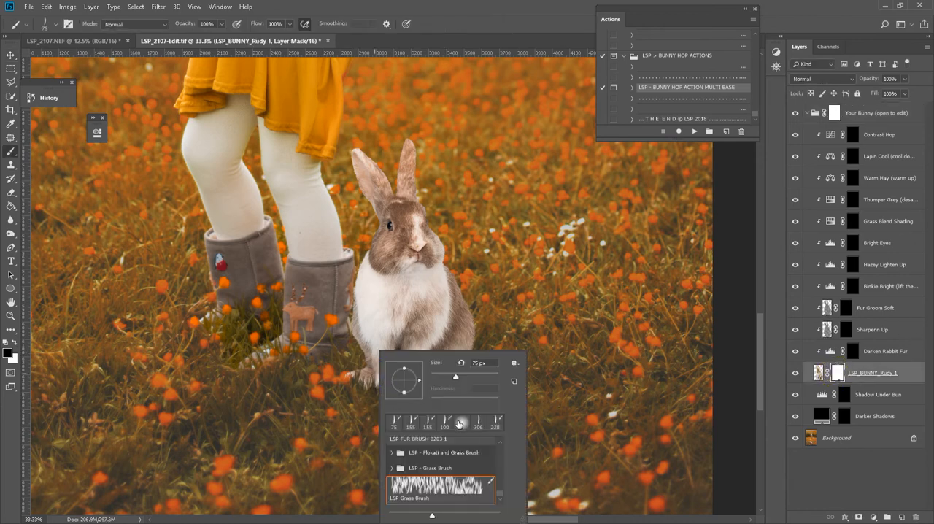
click(461, 422)
click(485, 387)
click(347, 372)
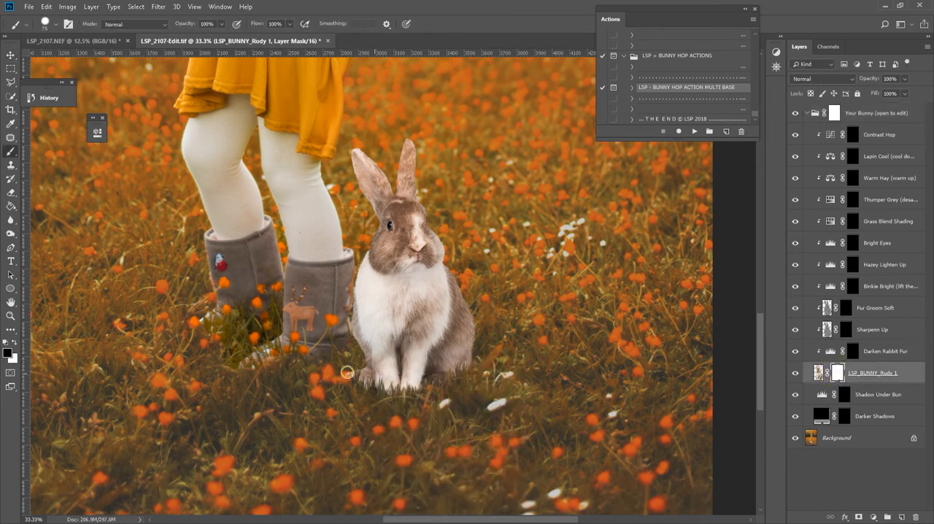
right_click(347, 369)
click(416, 376)
click(371, 294)
key(x)
Soften the masked grass edge along the bunny's feet with the Blur tool at 17% strength.
click(10, 218)
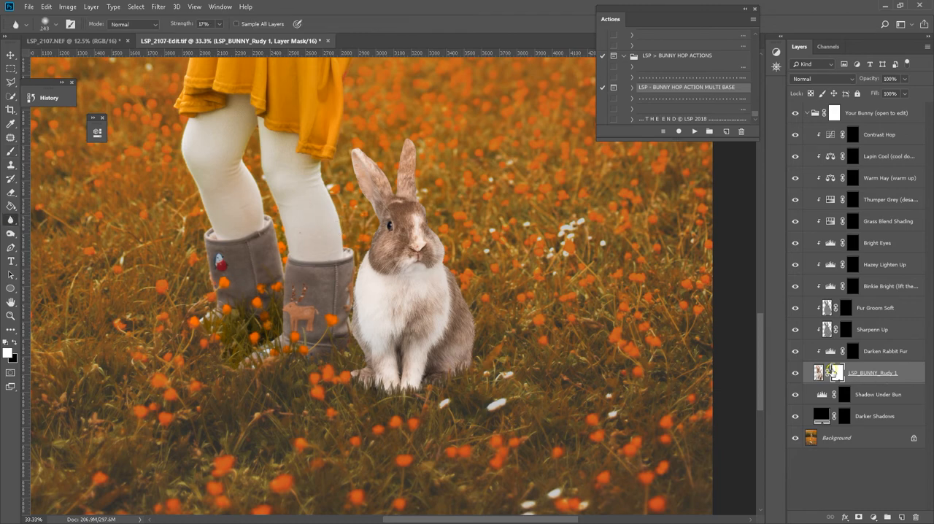
double_click(831, 372)
click(908, 507)
drag(422, 379, 330, 385)
Review the bunny's placement in the full portrait, with a closer look at the area around the boots.
key(z)
alt+click(452, 333)
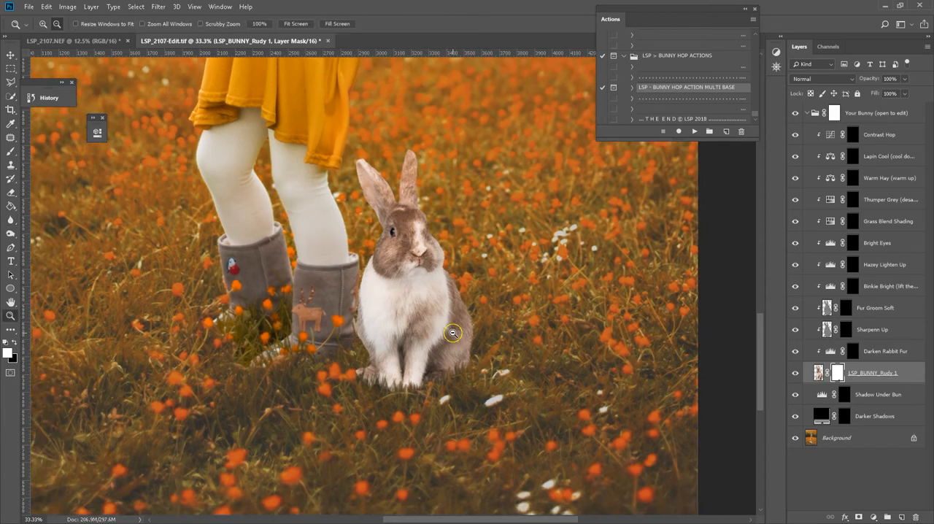
alt+click(452, 332)
alt+click(452, 333)
alt+click(453, 333)
scroll(581, 363, up, 1)
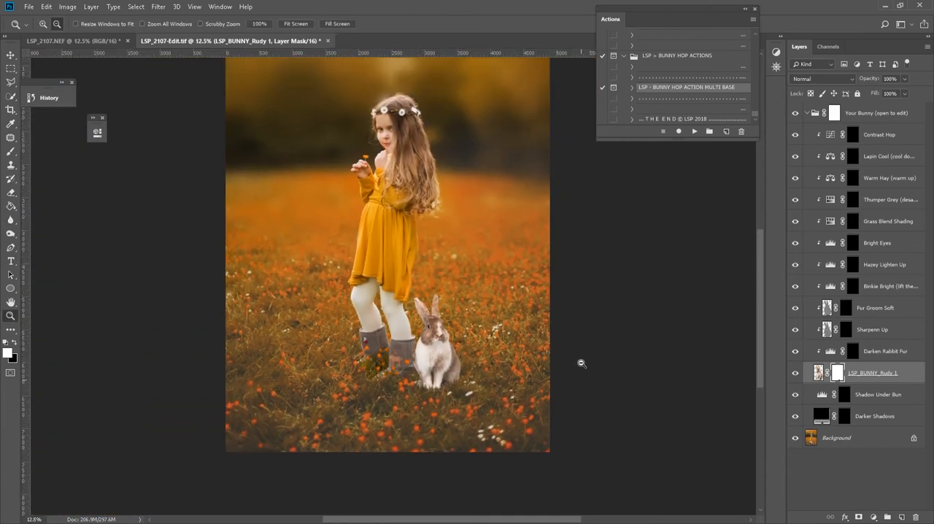
click(851, 354)
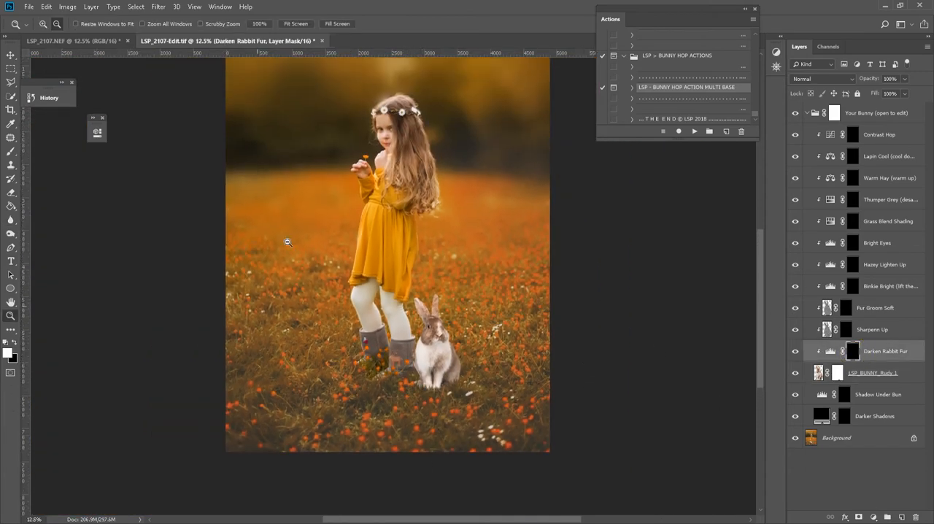
click(446, 356)
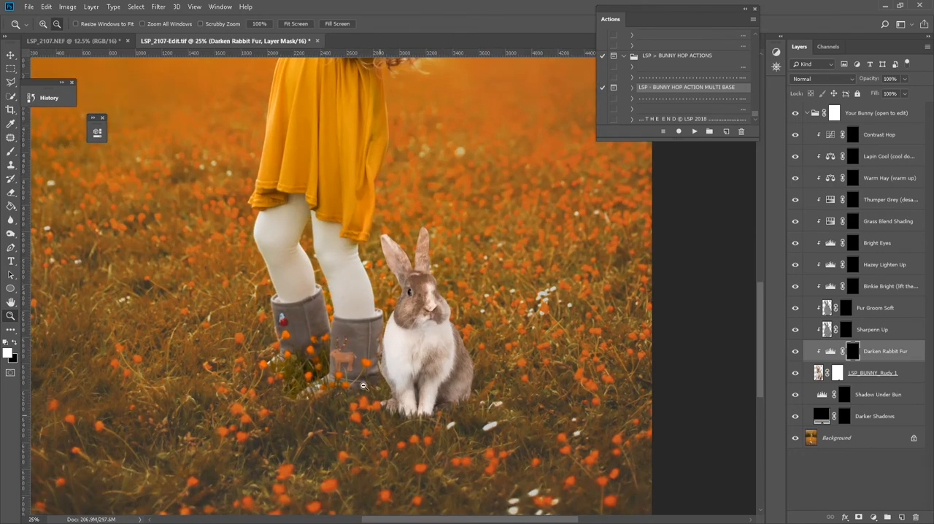
Prepare a 511 px Soft Round brush with 0% hardness and 25% flow for painting the Shadow Under Bun mask.
click(842, 393)
right_click(526, 355)
right_click(496, 329)
click(496, 289)
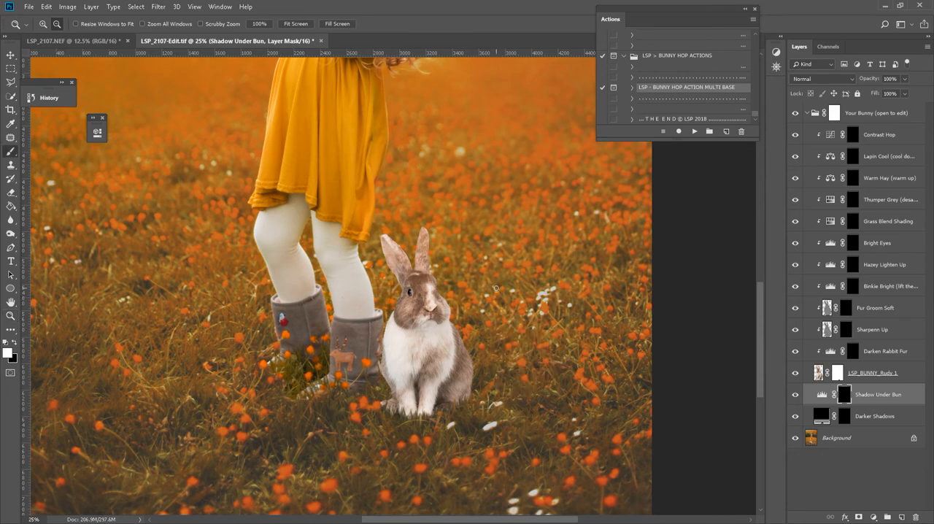
key(b)
right_click(499, 289)
click(613, 316)
drag(599, 337, 552, 337)
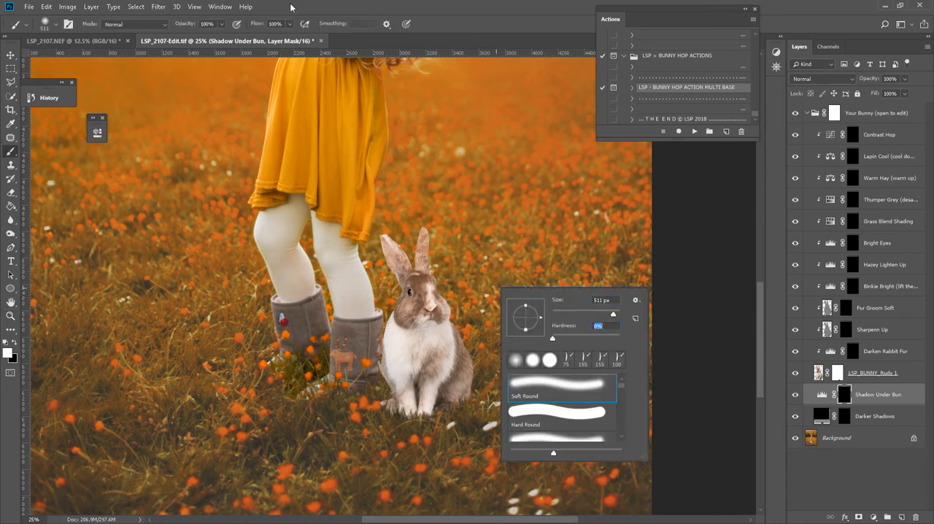
click(287, 24)
text(25)
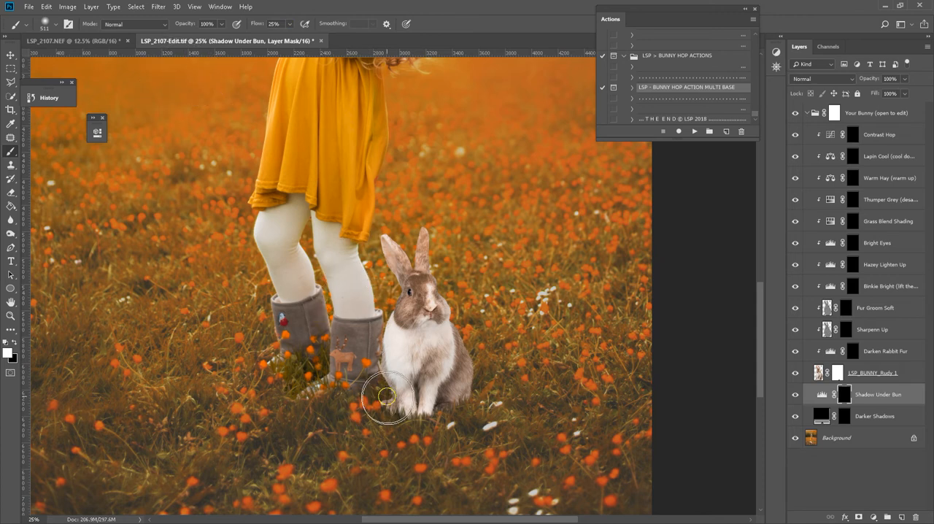
Paint a soft shadow around the bunny's base on the Shadow Under Bun mask and set that layer's opacity to 80%.
mouse_move(396, 358)
mouse_down()
mouse_move(382, 375)
mouse_move(377, 353)
mouse_move(460, 397)
mouse_move(474, 389)
mouse_move(446, 376)
mouse_move(523, 411)
mouse_up()
click(904, 79)
mouse_move(909, 91)
mouse_down()
mouse_move(834, 95)
mouse_move(896, 88)
mouse_up()
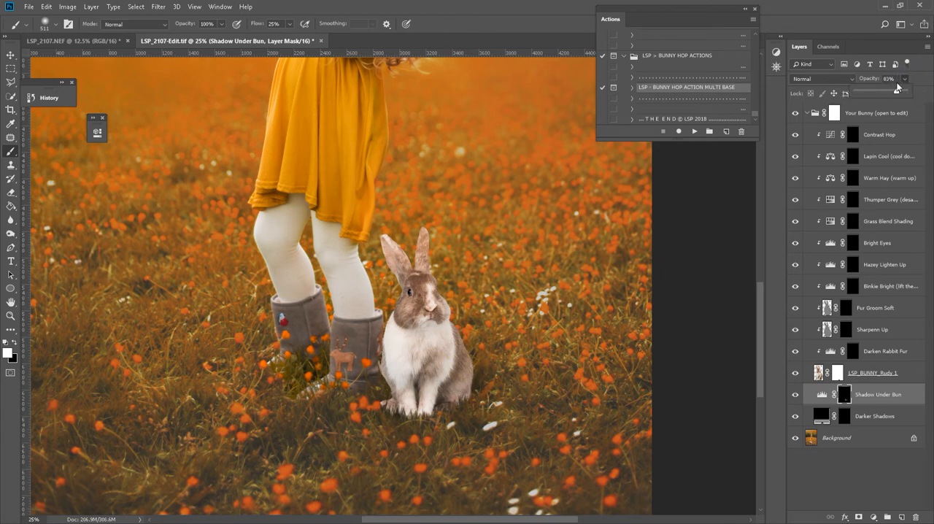
Paint the Darken Rabbit Fur mask over the bunny's lower back and the Sharpenn Up mask over its face.
click(859, 356)
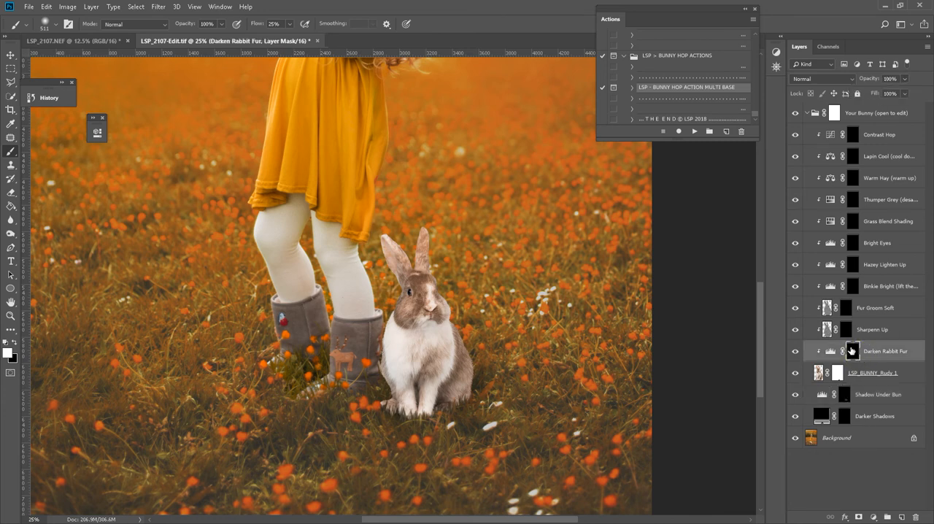
mouse_move(475, 393)
mouse_down()
mouse_move(489, 423)
mouse_move(473, 391)
mouse_move(485, 392)
mouse_move(493, 358)
mouse_move(451, 430)
mouse_move(449, 416)
mouse_move(496, 380)
mouse_up()
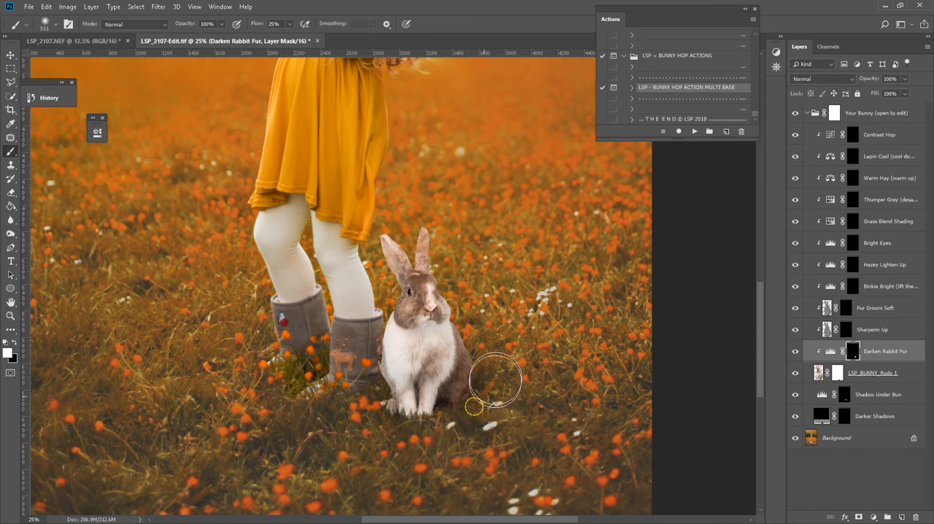
click(846, 333)
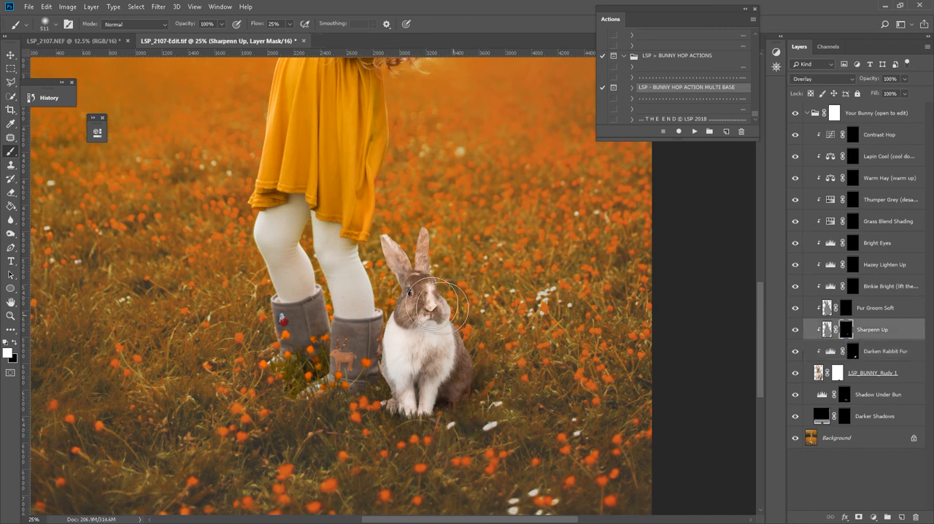
Paint white on the Fur Groom Soft mask over the bunny's chest and body to smooth the fur.
click(845, 314)
click(845, 309)
key(x)
mouse_move(394, 358)
mouse_down()
mouse_move(404, 409)
mouse_move(365, 361)
mouse_up()
Paint the Grass Blend Shading mask along the bunny's feet and lower body to tint the fur toward the grass.
click(853, 221)
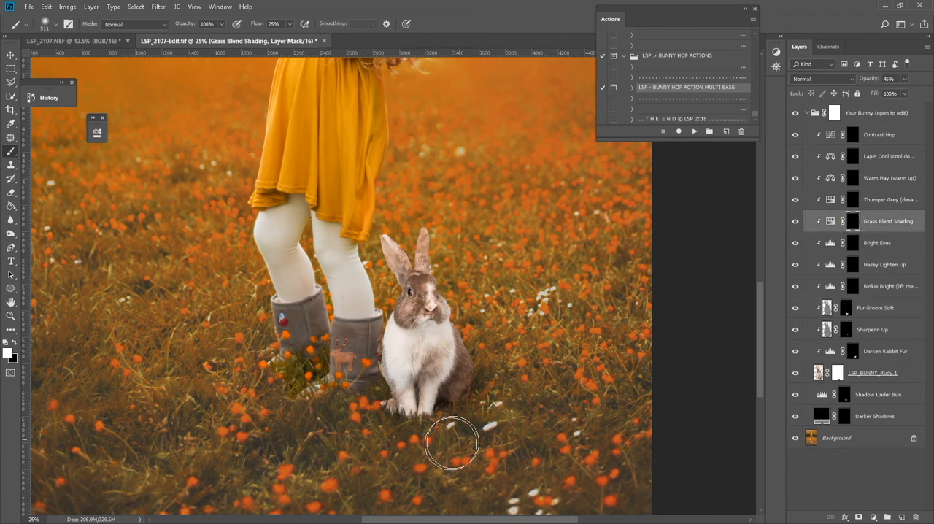
mouse_move(349, 424)
mouse_down()
mouse_move(388, 452)
mouse_move(507, 453)
mouse_move(469, 426)
mouse_move(499, 359)
mouse_move(449, 398)
mouse_move(372, 429)
mouse_move(366, 402)
mouse_up()
key(x)
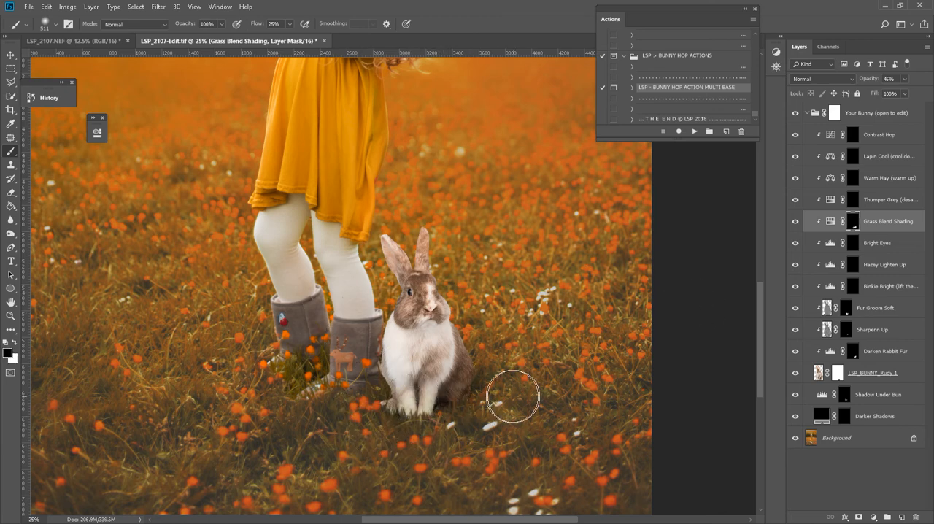
Brush the Lapin Cool (cool down) mask over the bunny, switching between black and white.
key(z)
alt+click(489, 372)
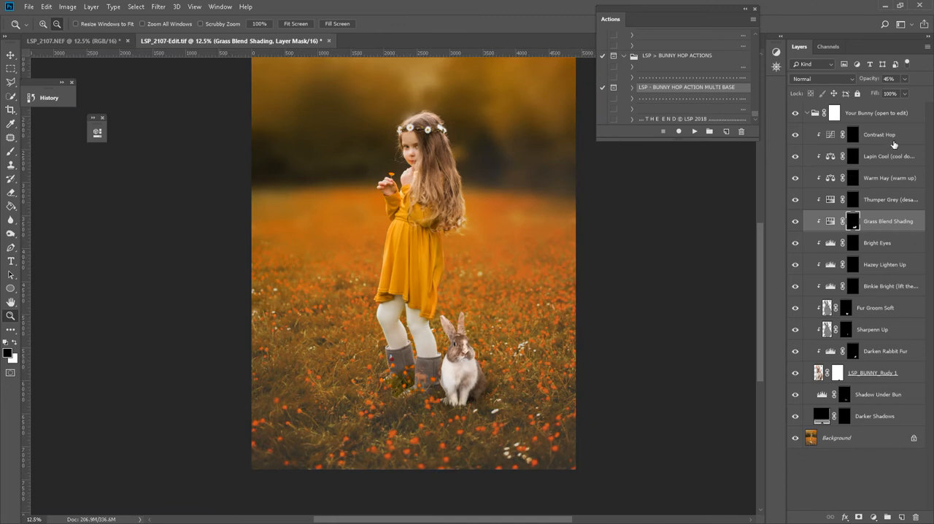
click(848, 157)
key(b)
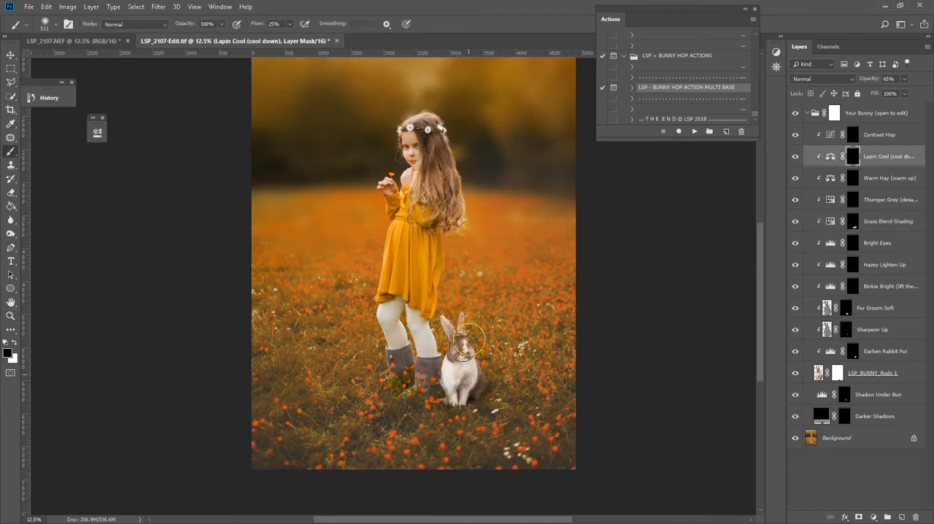
key(x)
Paint white on the Warm Hay (warm up) mask over the bunny's chest and body.
key(x)
click(853, 178)
key(x)
mouse_move(448, 351)
mouse_down()
mouse_move(471, 349)
mouse_move(477, 369)
mouse_move(462, 364)
mouse_move(465, 391)
mouse_up()
key(x)
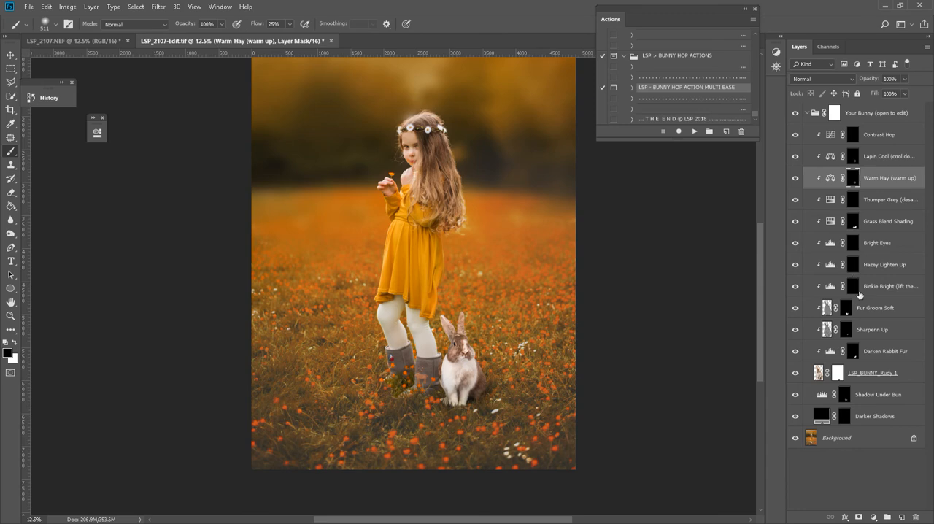
Desaturate the bunny by painting white on the Thumper Grey mask with a 1102 px soft brush.
click(854, 202)
key(ctrl+space)
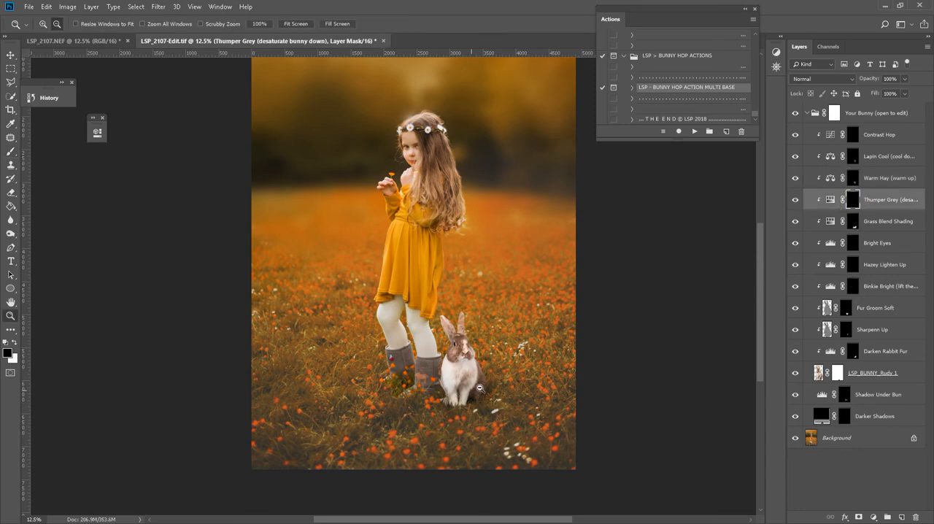
ctrl+click(482, 387)
ctrl+click(481, 386)
right_click(480, 336)
drag(598, 365, 599, 365)
click(855, 202)
key(x)
mouse_move(453, 284)
mouse_down()
mouse_move(425, 288)
mouse_move(458, 310)
mouse_move(510, 384)
mouse_move(506, 357)
mouse_move(452, 376)
mouse_move(427, 352)
mouse_move(407, 367)
mouse_up()
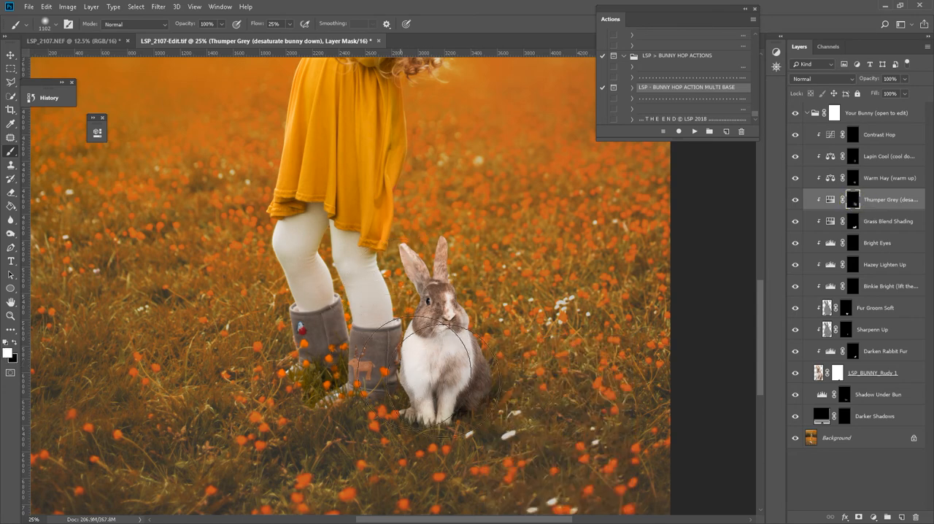
Brighten the bunny's face and side by painting white on the Binkie Bright (lift the lights) mask.
key(z)
alt+click(480, 368)
scroll(480, 369, down, 2)
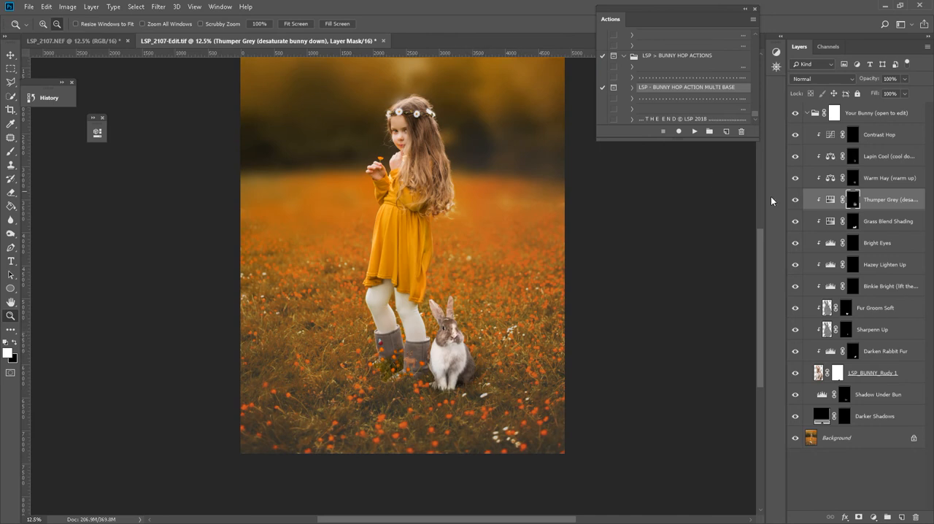
click(852, 288)
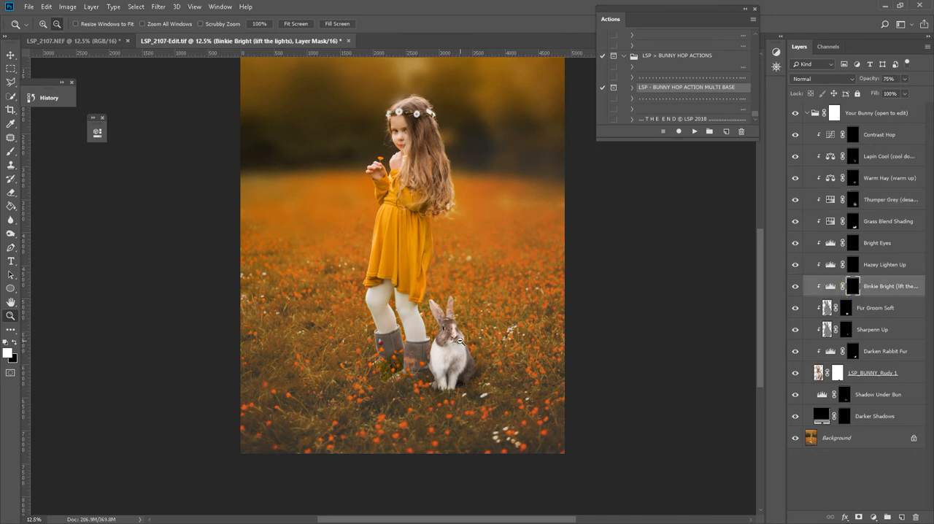
key(b)
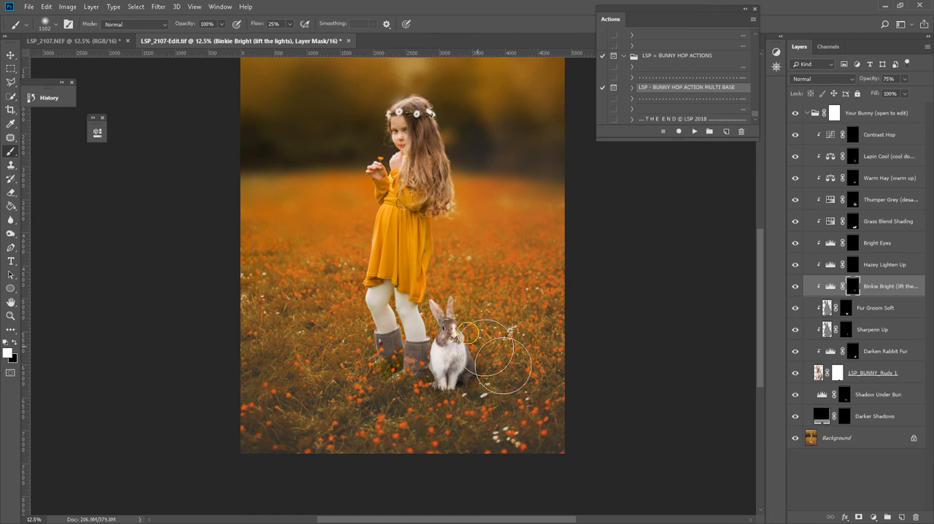
click(846, 329)
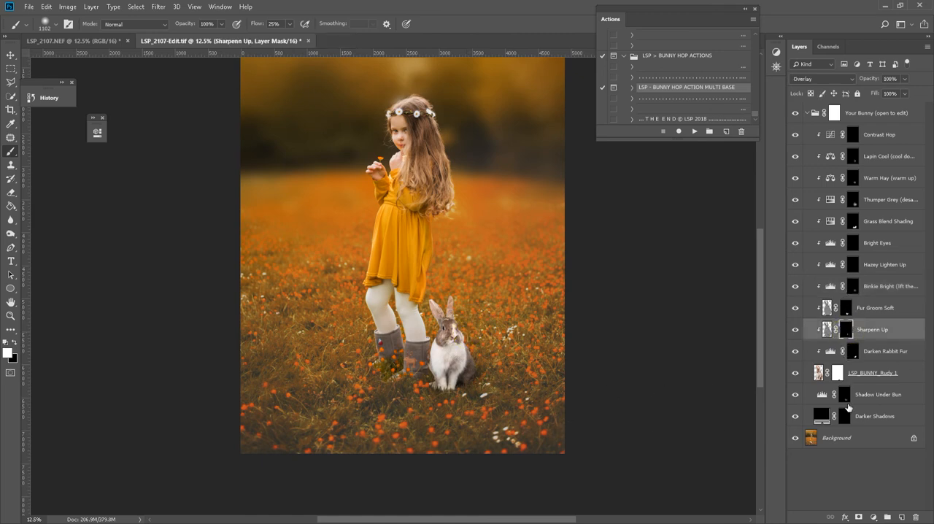
Deepen the ground shadows around the bunny and boots on the Darker Shadows mask, switching between white and black to refine them.
click(842, 415)
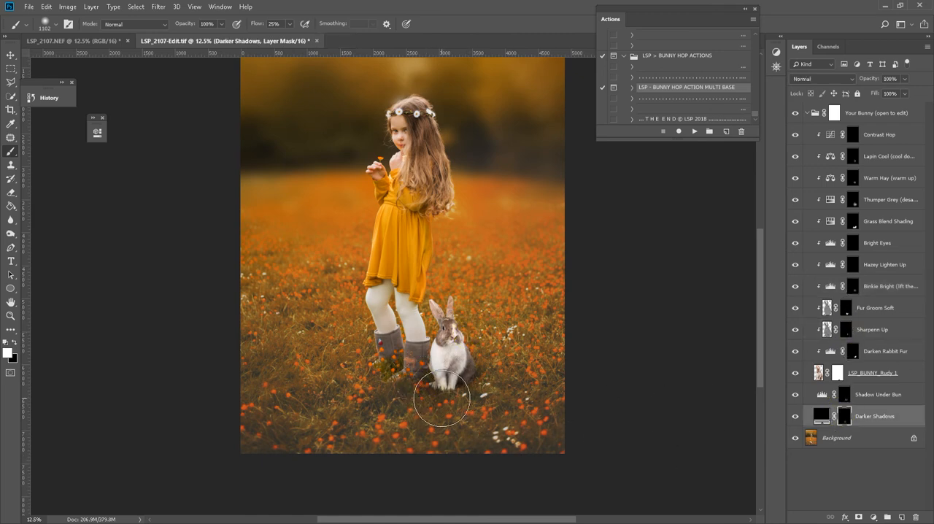
click(409, 390)
key(x)
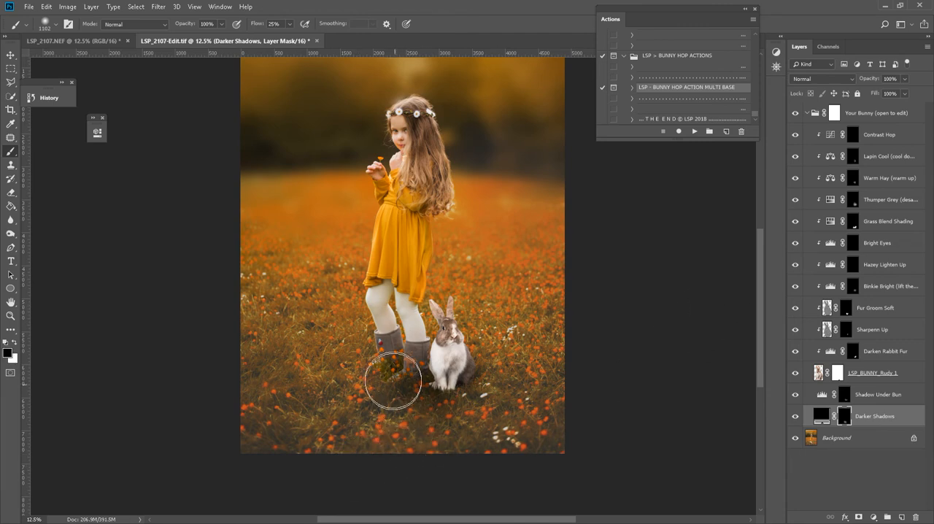
drag(394, 379, 393, 373)
key(x)
click(481, 372)
key(x)
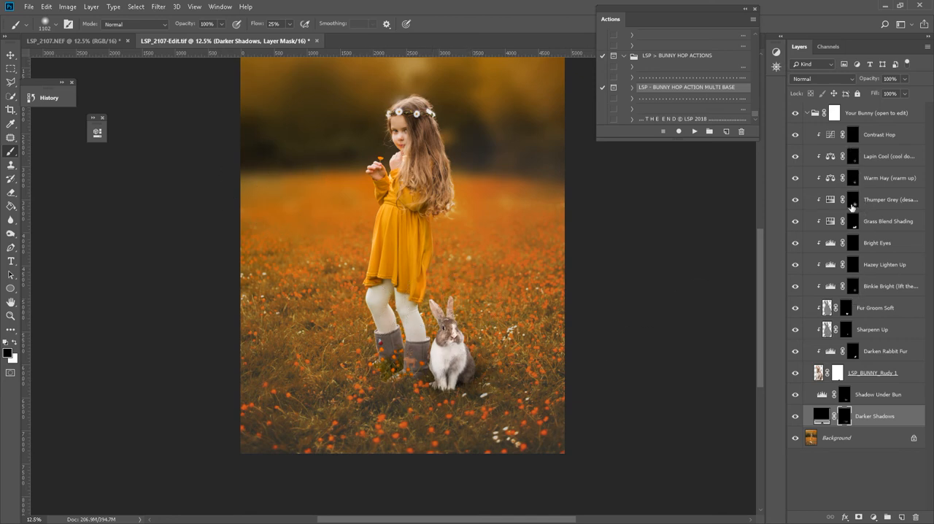
Darken the bunny's chest on the Darken Rabbit Fur mask with a 448 px soft brush, and clean up around the lower face in black.
click(851, 354)
right_click(468, 344)
drag(590, 370, 563, 370)
key(Return)
key(x)
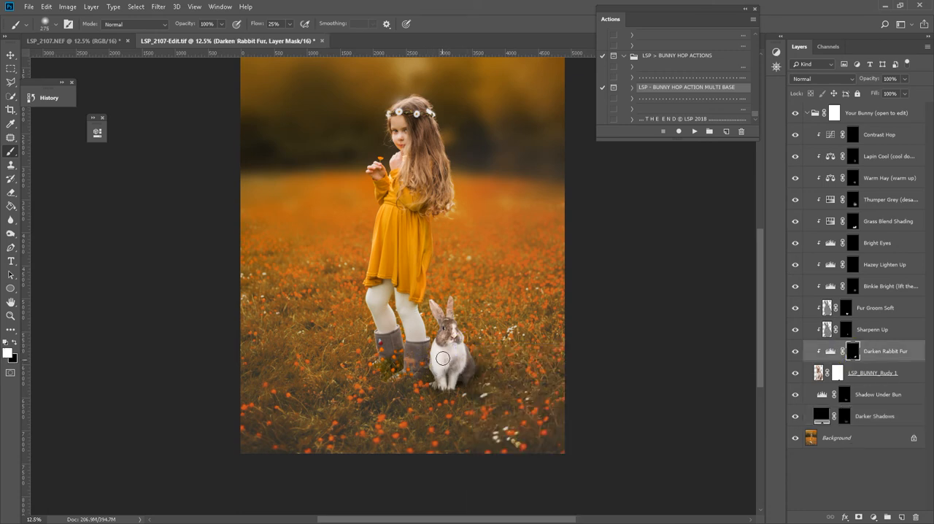
right_click(444, 357)
click(558, 378)
click(428, 349)
mouse_move(439, 350)
mouse_down()
mouse_move(442, 370)
mouse_move(463, 363)
mouse_move(455, 348)
mouse_up()
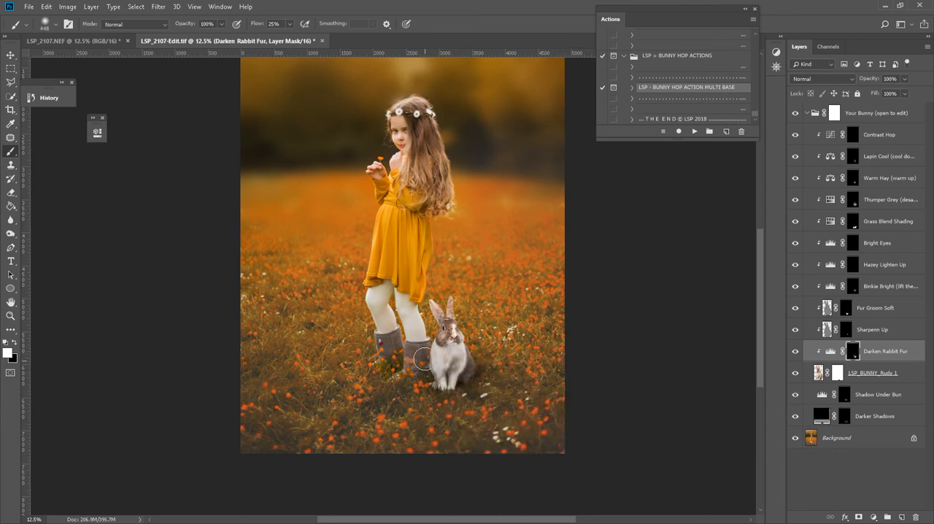
key(x)
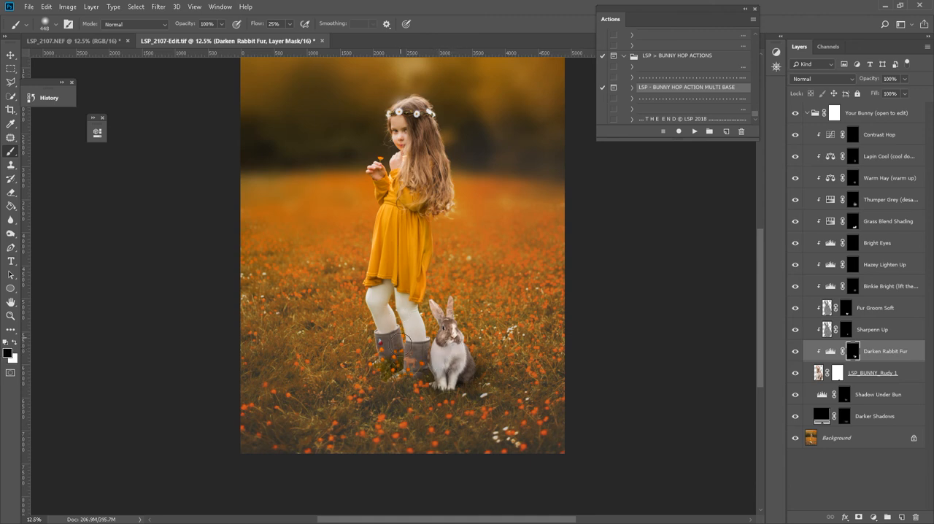
drag(446, 343, 457, 348)
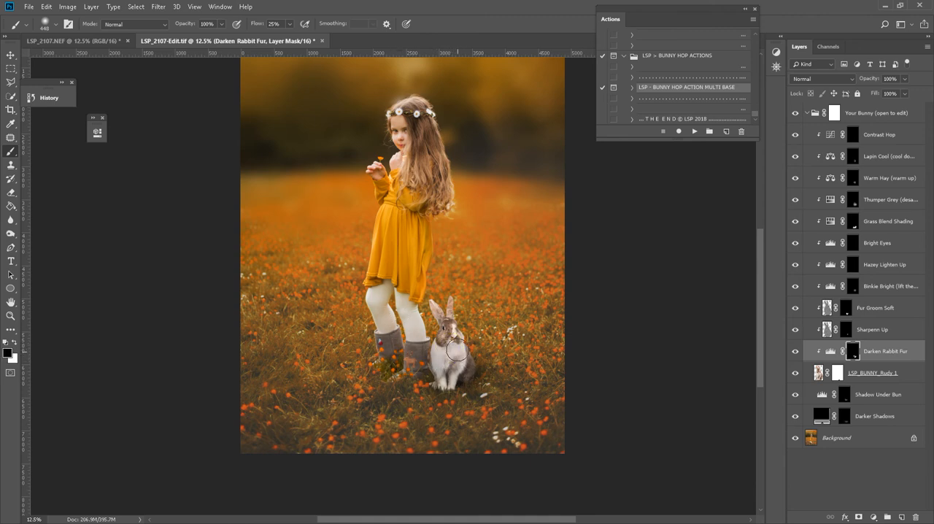
Cool the bunny's chest fur by painting white on the Lapin Cool mask.
click(855, 159)
key(x)
drag(448, 354, 442, 359)
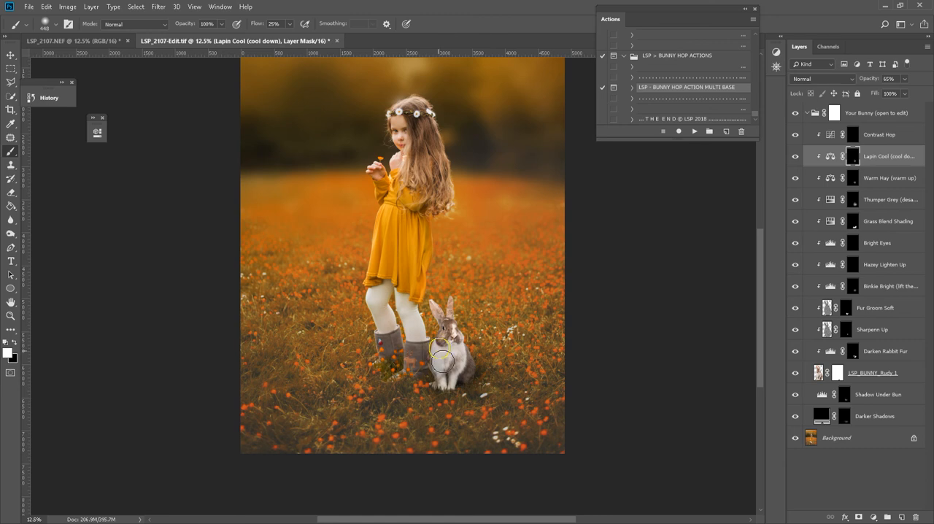
Add contrast to the bunny's face and neck by painting white on the Contrast Hop mask.
click(853, 137)
drag(462, 319, 461, 349)
key(x)
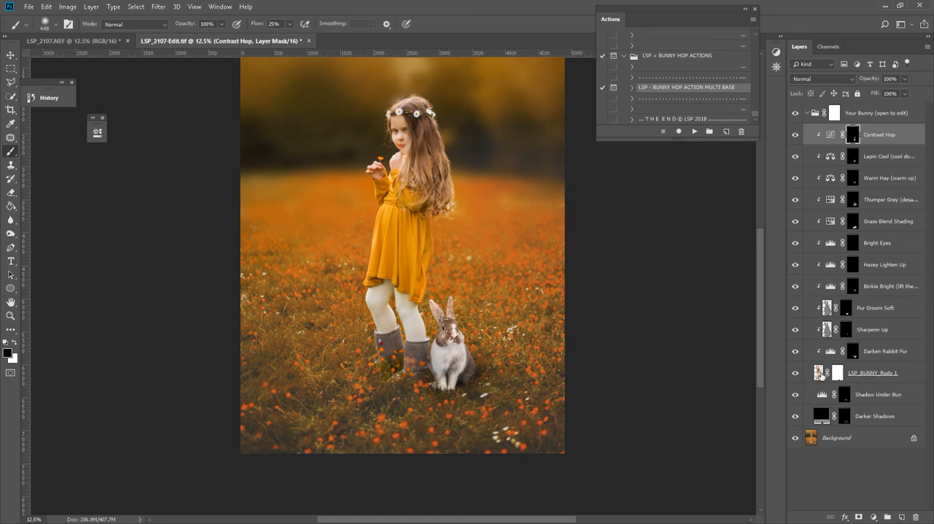
Soften the bunny's outline on the LSP_BUNNY_Rudy 1 image with the Blur tool at 85% strength.
click(820, 374)
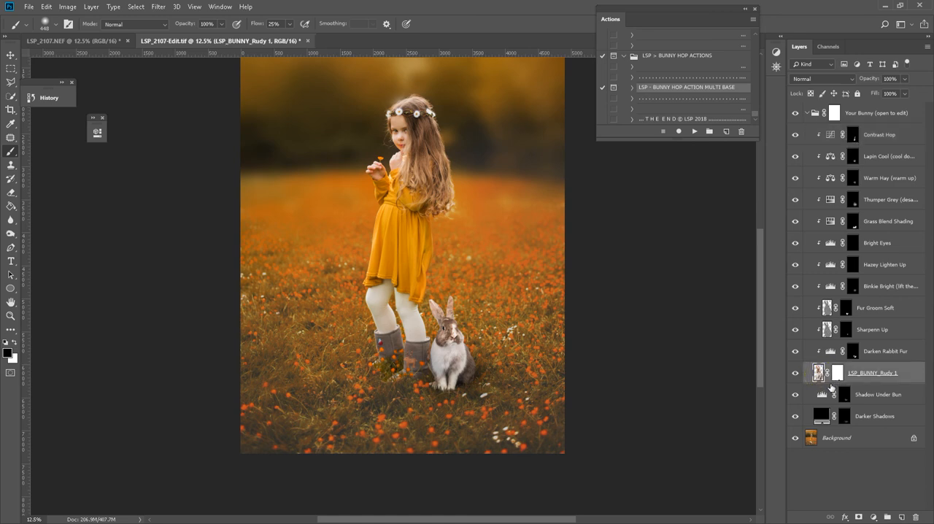
click(7, 219)
click(219, 24)
drag(228, 38, 253, 45)
click(471, 355)
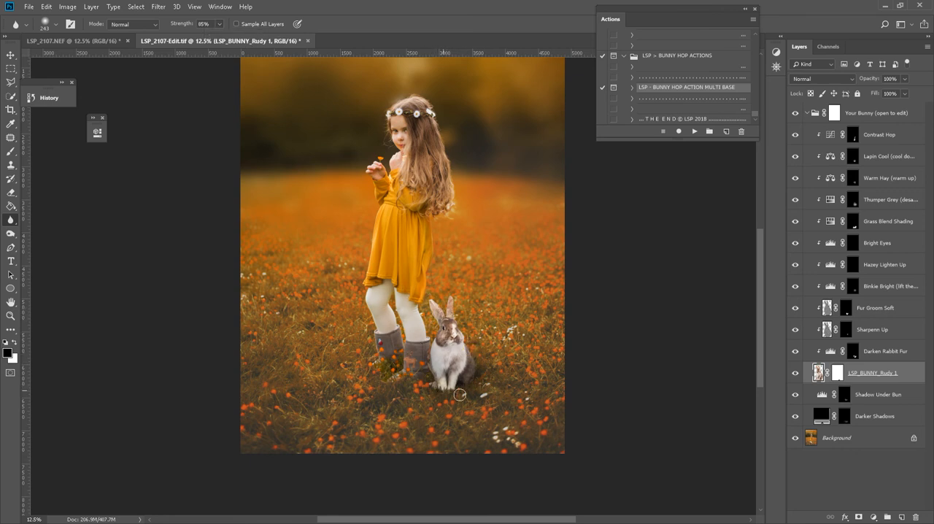
Collapse the Your Bunny group and toggle its visibility to compare the portrait with and without the bunny.
key(z)
alt+click(504, 357)
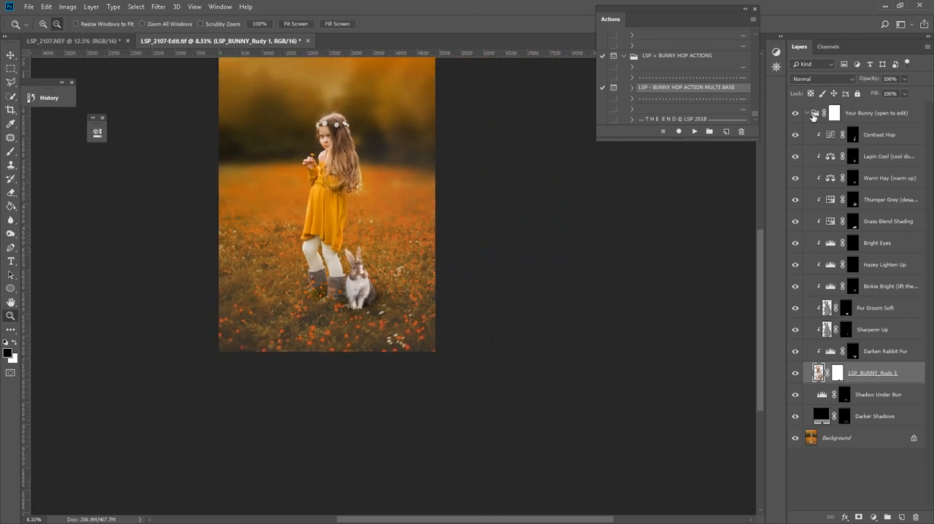
click(806, 115)
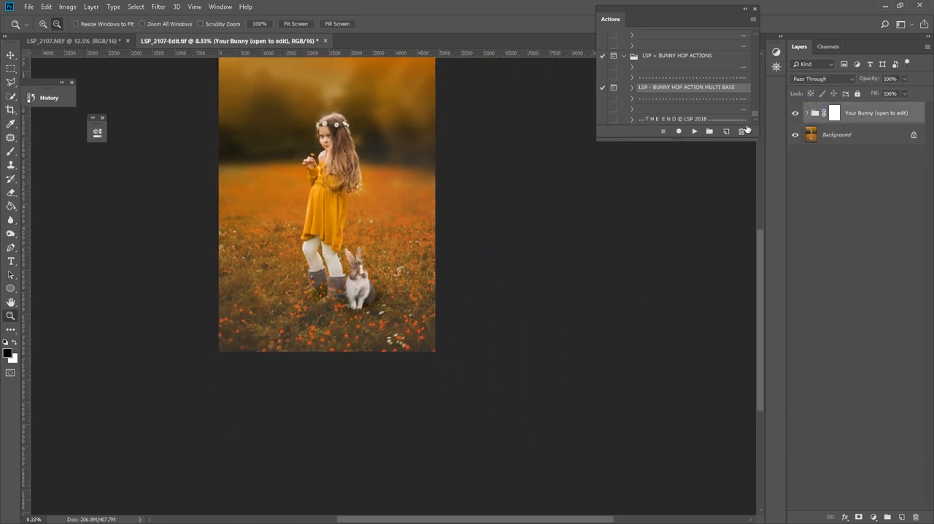
alt+click(402, 302)
click(795, 113)
click(794, 114)
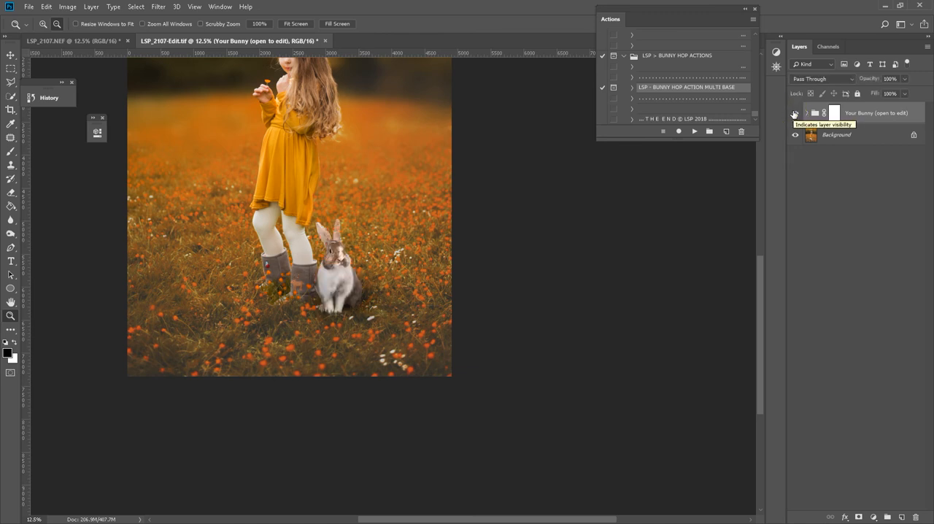
Hide and show the Your Bunny group several times to judge the composite against the original background.
click(794, 113)
click(795, 114)
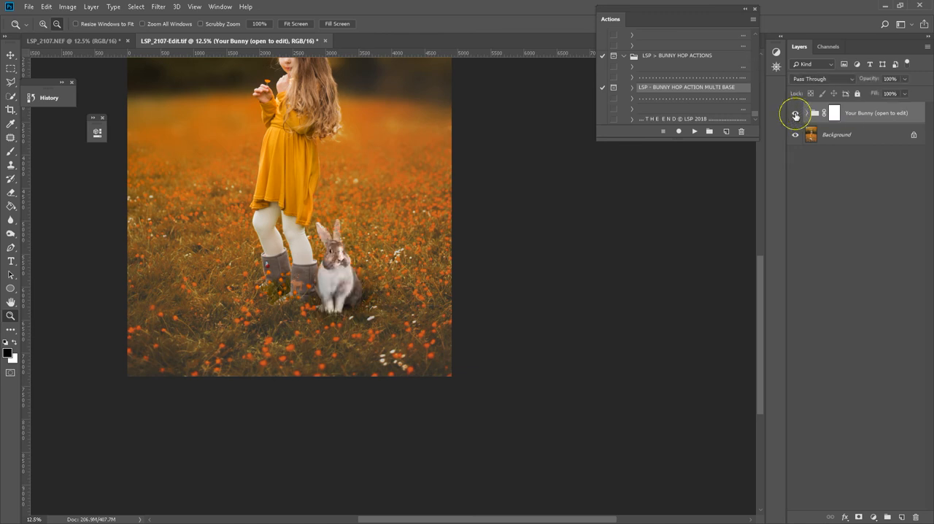
click(794, 113)
click(795, 115)
click(795, 114)
click(795, 114)
Examine the full portrait to check how the bunny sits beside the girl in the flower field.
alt+click(420, 192)
key(h)
key(z)
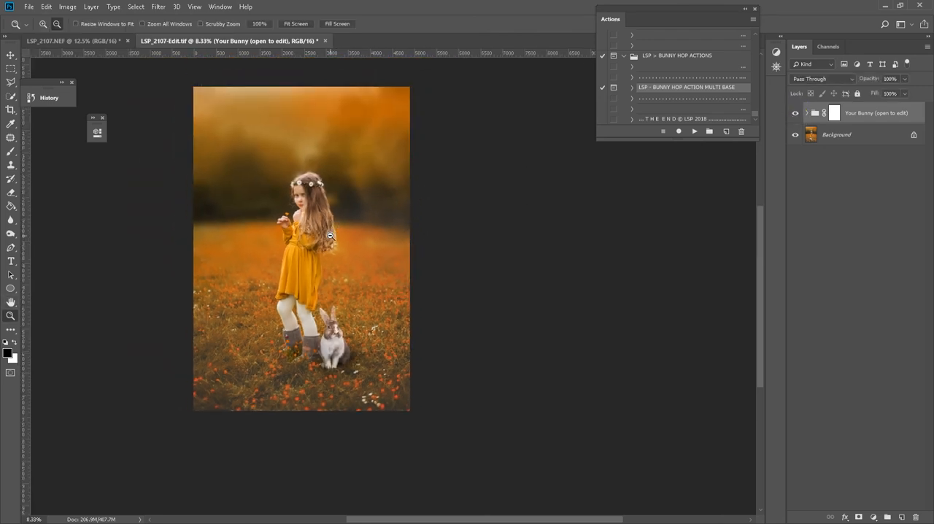
click(332, 230)
key(b)
click(340, 283)
click(457, 208)
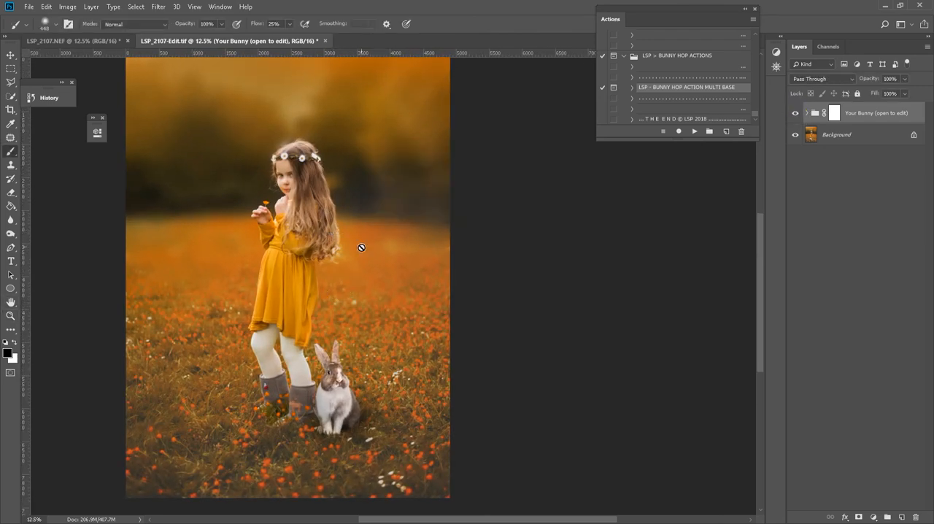
drag(346, 279, 427, 282)
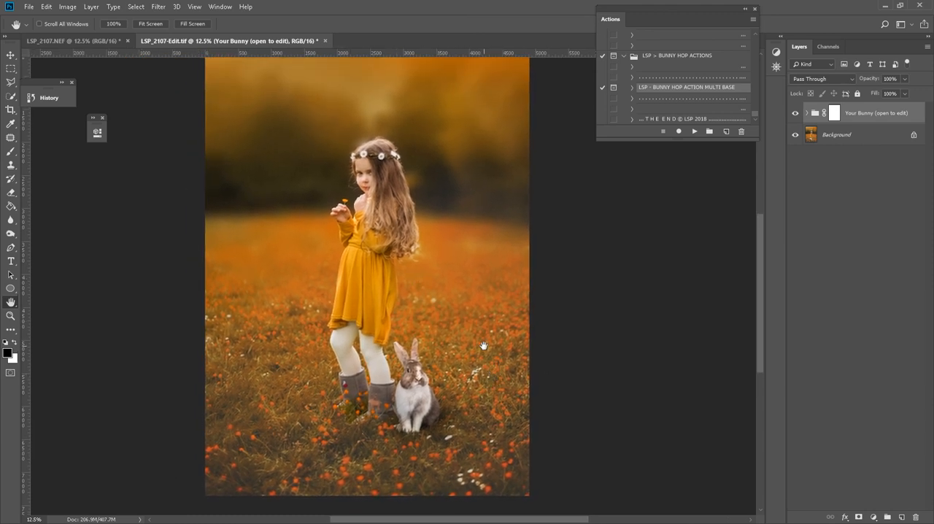
Inspect the bunny's ears, face, chest and outline at 100% magnification, and review the whole portrait again.
key(z)
click(410, 429)
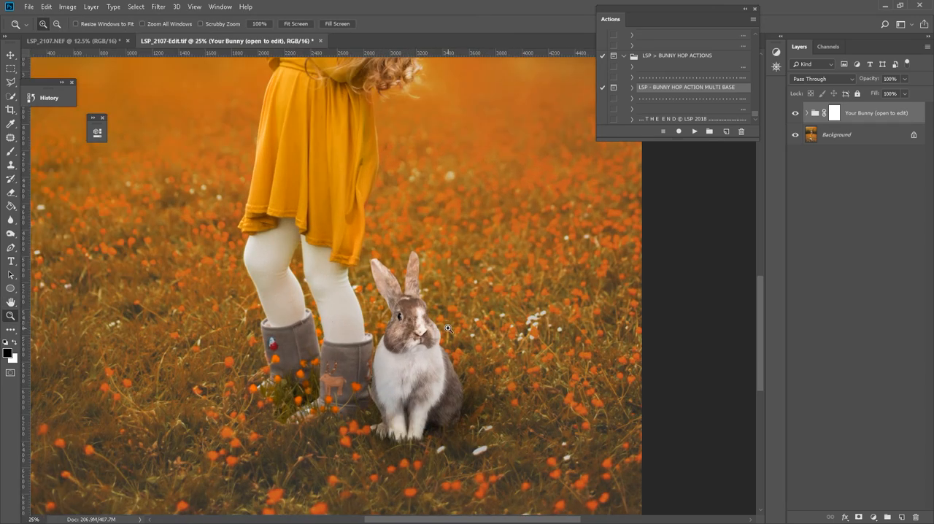
click(376, 258)
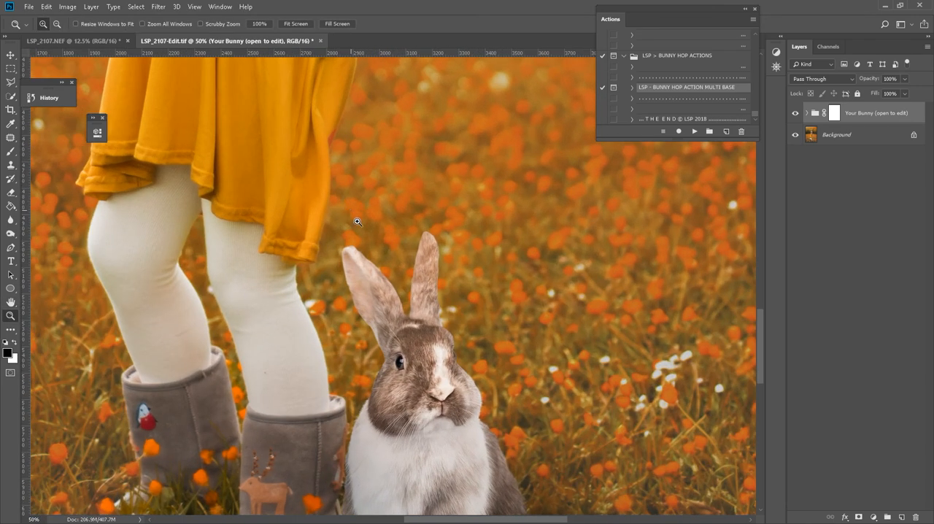
click(375, 259)
click(388, 301)
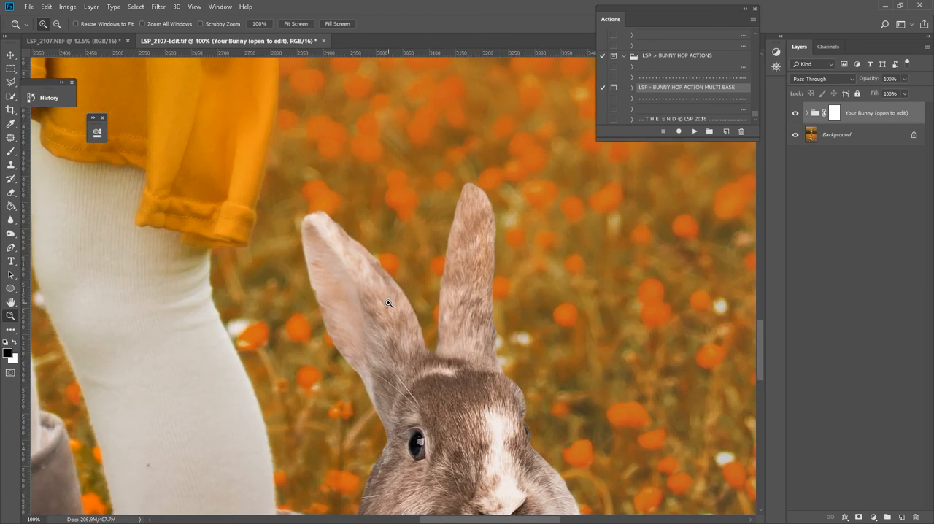
key(h)
mouse_move(431, 403)
mouse_down()
mouse_move(356, 275)
mouse_move(308, 242)
mouse_up()
drag(365, 382, 350, 233)
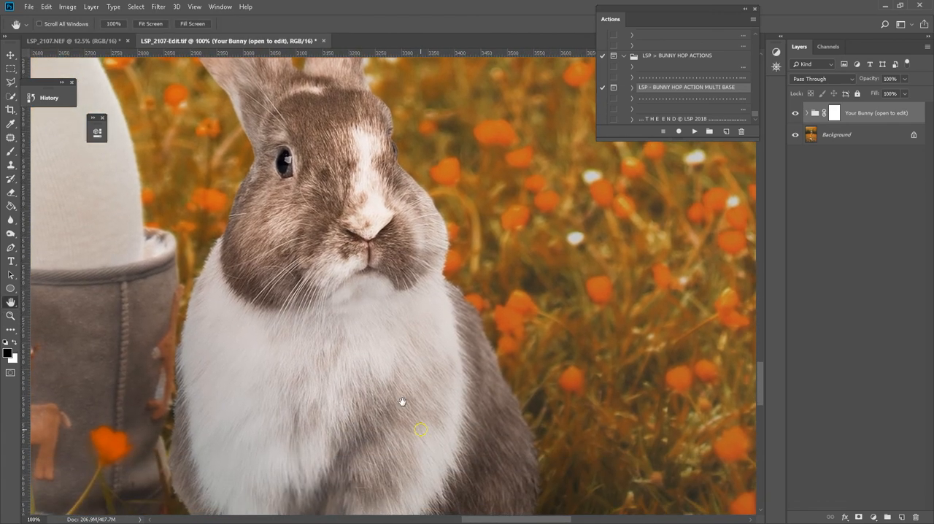
drag(426, 429, 372, 364)
drag(117, 325, 256, 358)
key(z)
alt+click(326, 355)
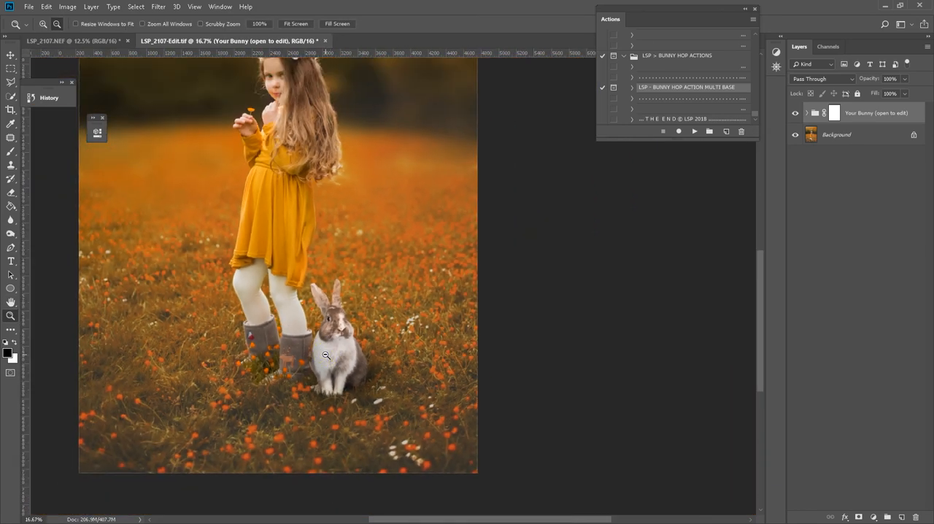
alt+click(326, 355)
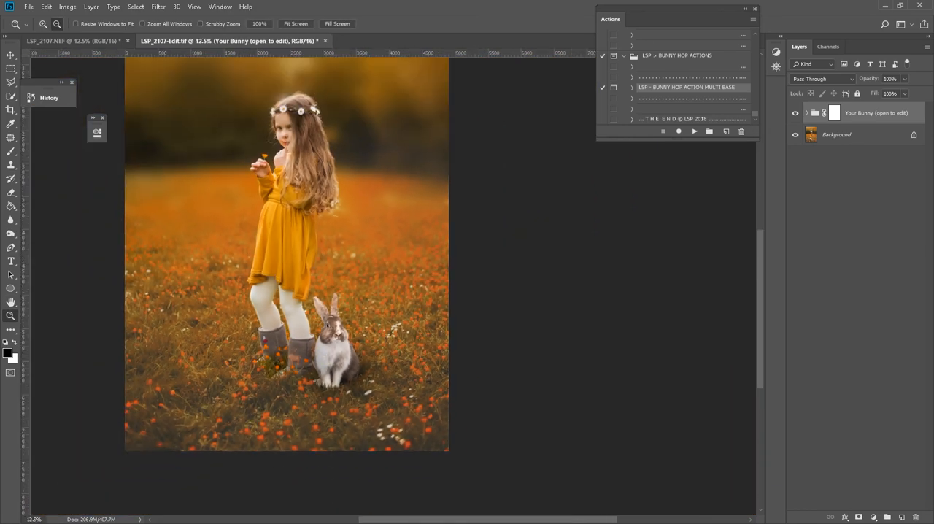